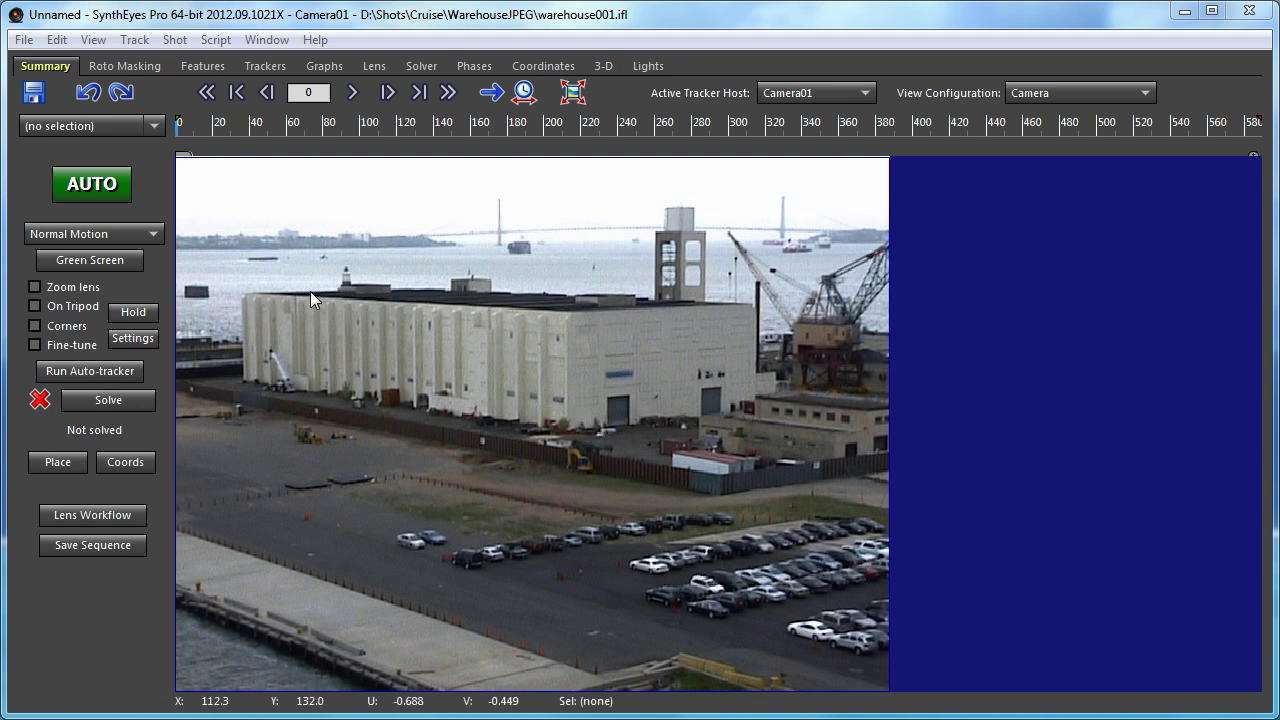
- Scrub through the warehouse001 shot to frame 579 to preview the camera move
{"action": "mouse_move", "coordinate": [243, 134]}
{"action": "left_mouse_down"}
{"action": "mouse_move", "coordinate": [428, 170]}
{"action": "mouse_move", "coordinate": [454, 200]}
{"action": "mouse_move", "coordinate": [469, 187]}
{"action": "mouse_move", "coordinate": [1244, 142]}
{"action": "left_mouse_up"}
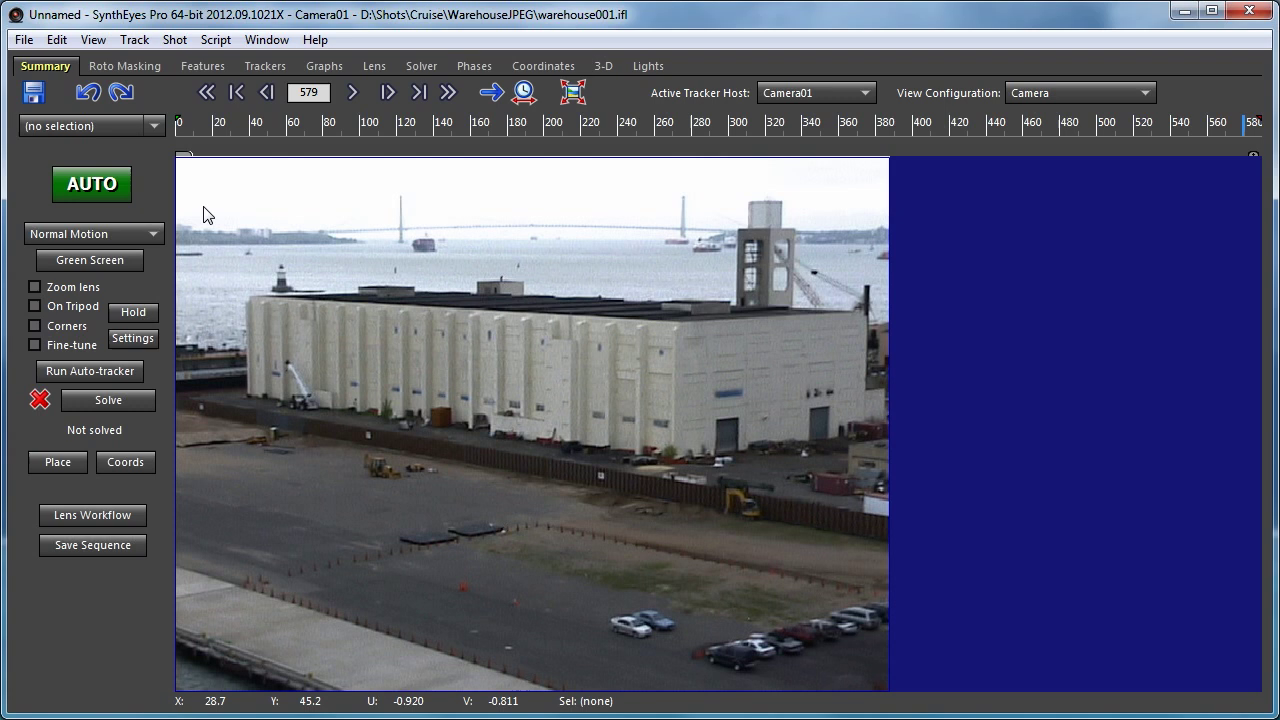
- Run the automatic track and solve to 0.3894 hpix error and dismiss the done message
{"action": "left_click", "coordinate": [94, 191]}
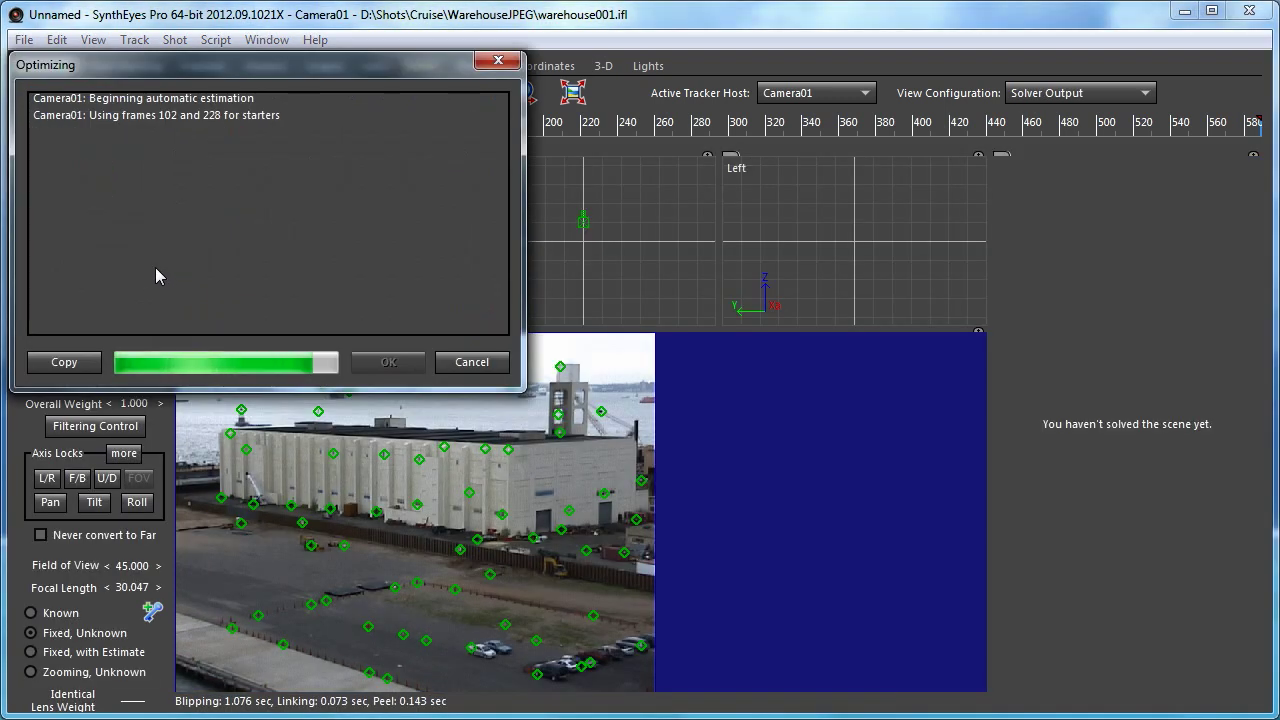
{"action": "left_click", "coordinate": [390, 362]}
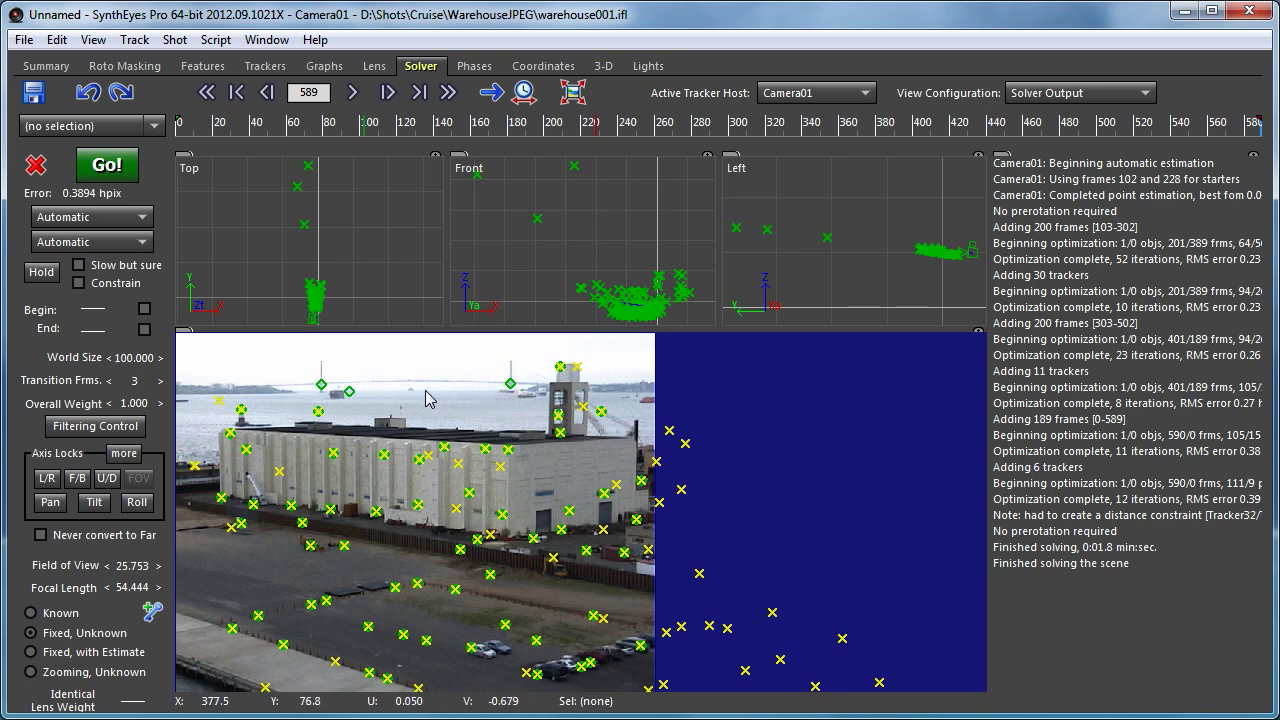
- Select the left and right bridge-tower trackers and give them the Far horizon attribute
{"action": "left_click", "coordinate": [321, 384]}
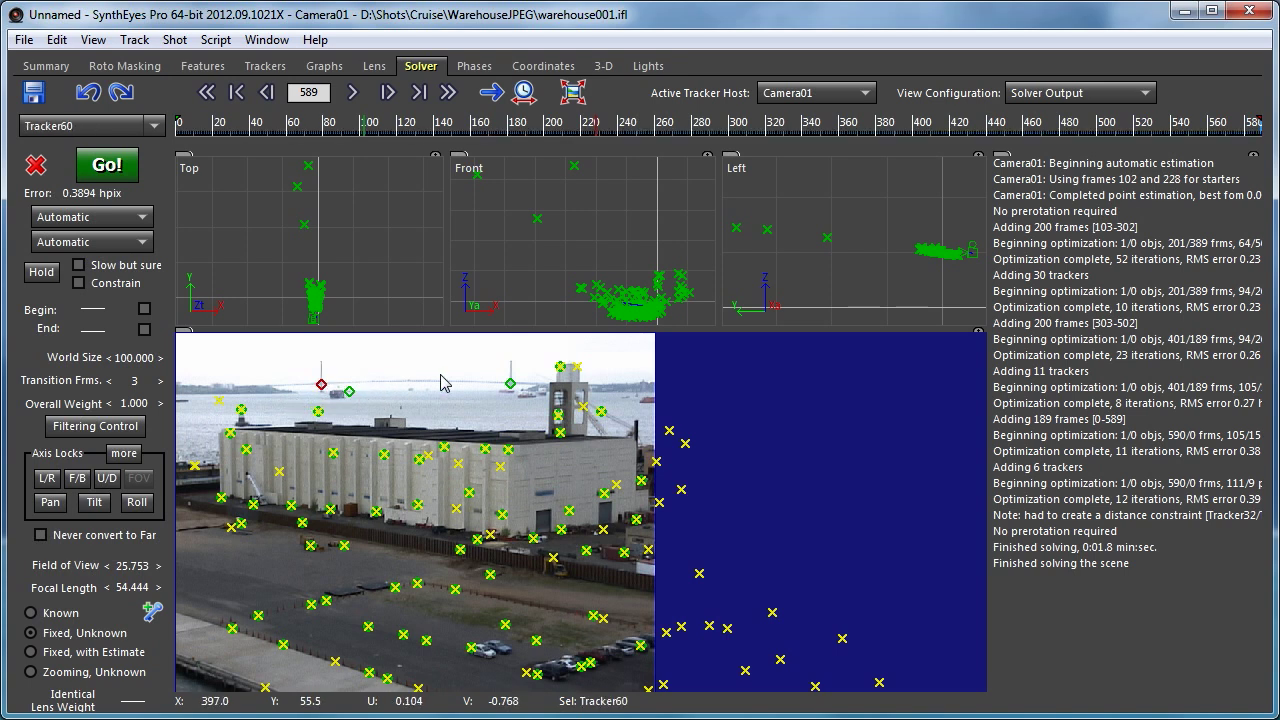
{"action": "left_click", "coordinate": [507, 383], "text": "shift"}
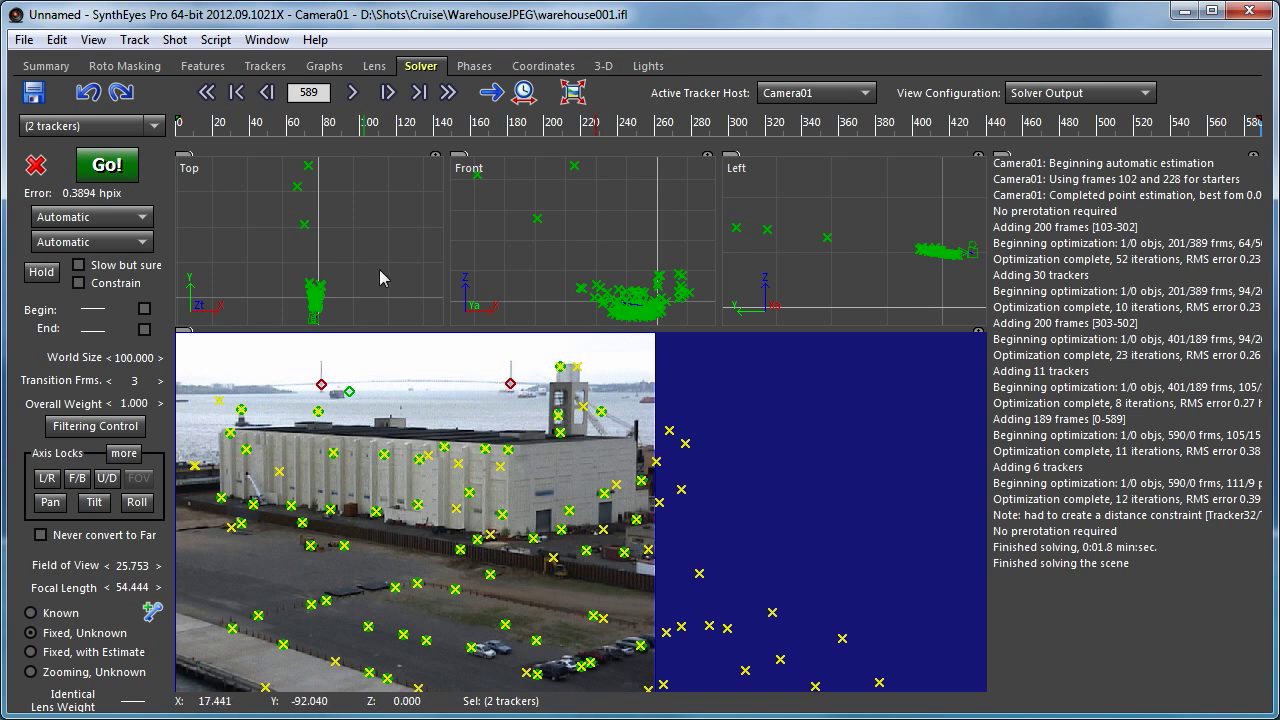
{"action": "left_click", "coordinate": [245, 70]}
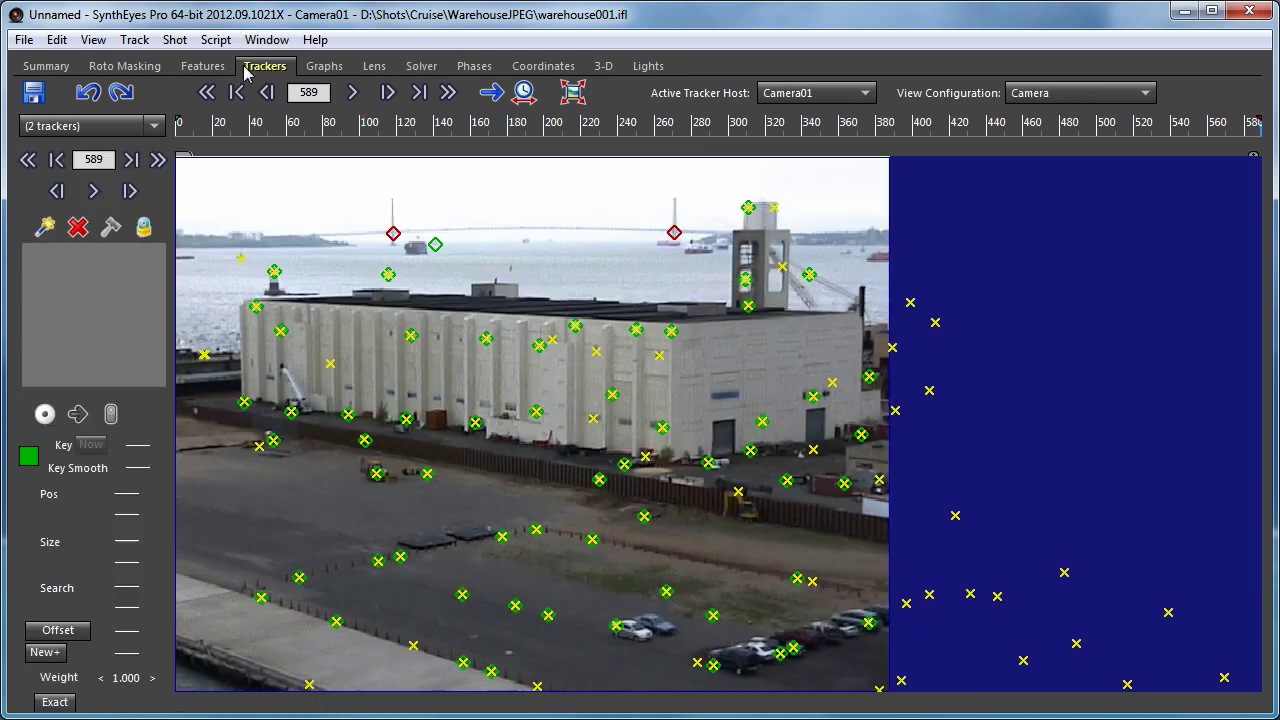
{"action": "right_click", "coordinate": [472, 210]}
{"action": "mouse_move", "coordinate": [600, 217]}
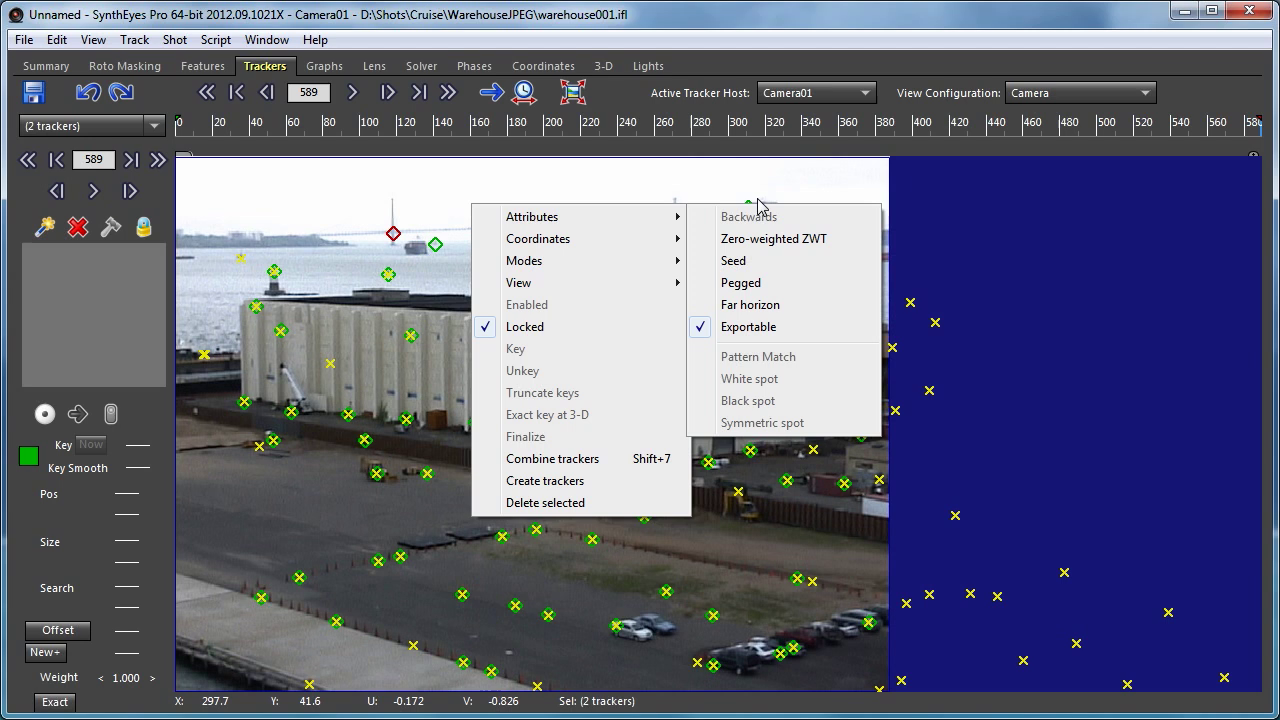
{"action": "left_click", "coordinate": [752, 305]}
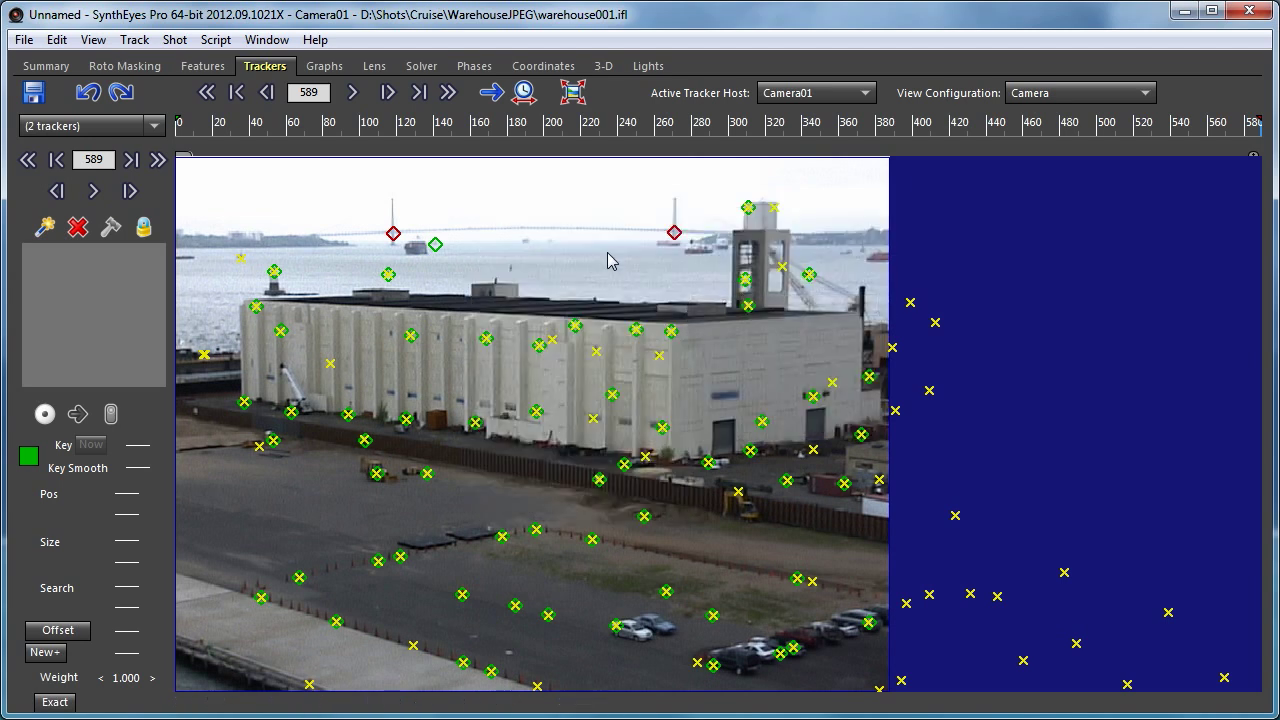
- Make the same two bridge-tower trackers zero-weighted (ZWT)
{"action": "right_click", "coordinate": [513, 200]}
{"action": "mouse_move", "coordinate": [570, 216]}
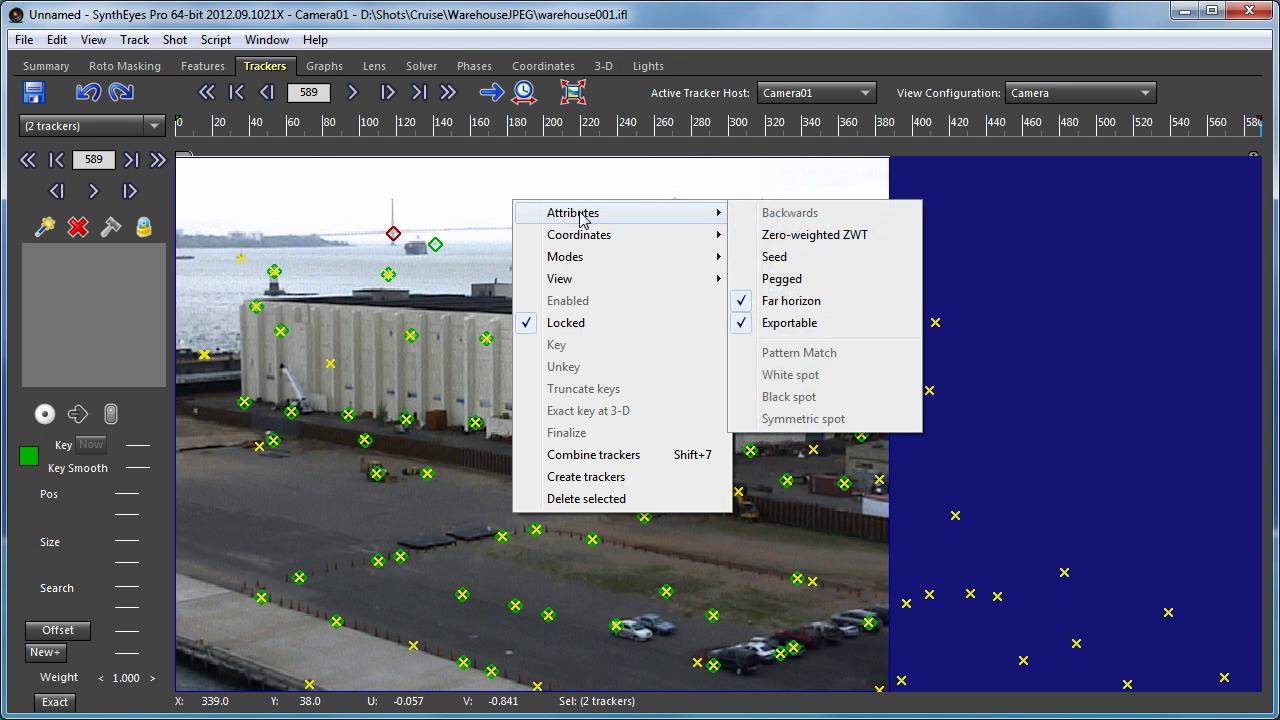
{"action": "left_click", "coordinate": [779, 236]}
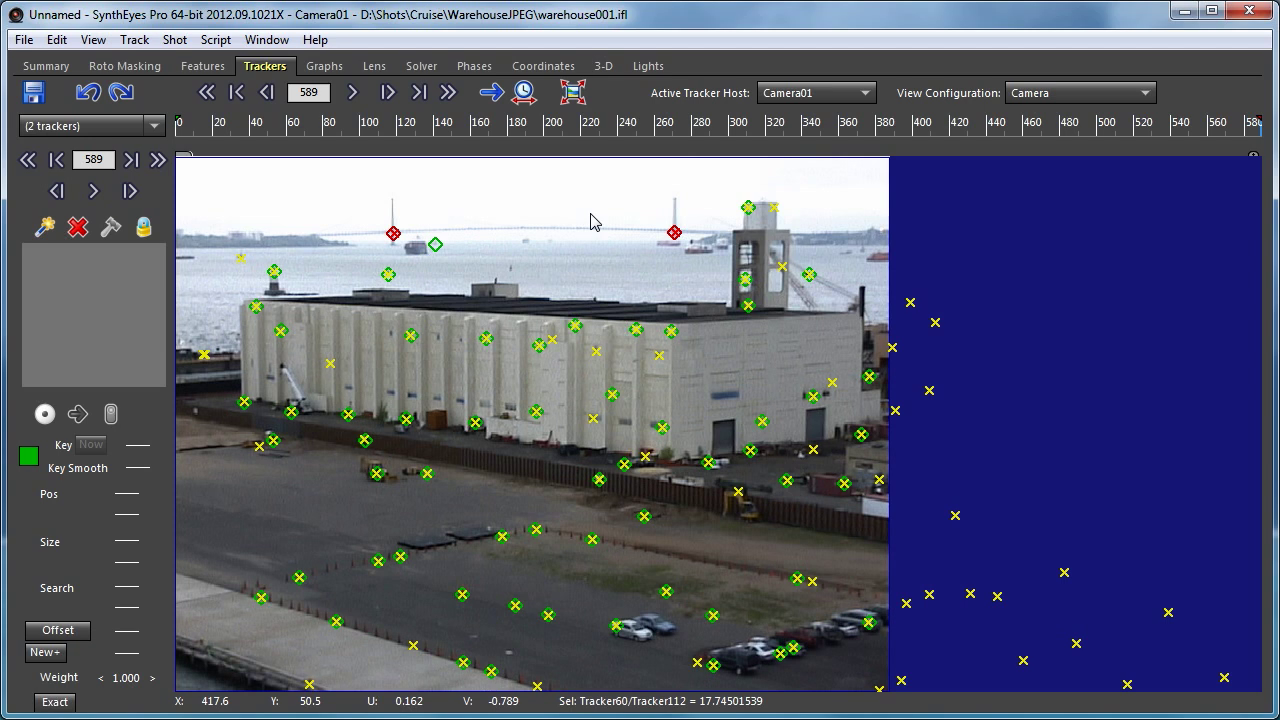
- In the phase editor, add a Clean Start phase as Phase1 and position it
{"action": "left_click", "coordinate": [478, 68]}
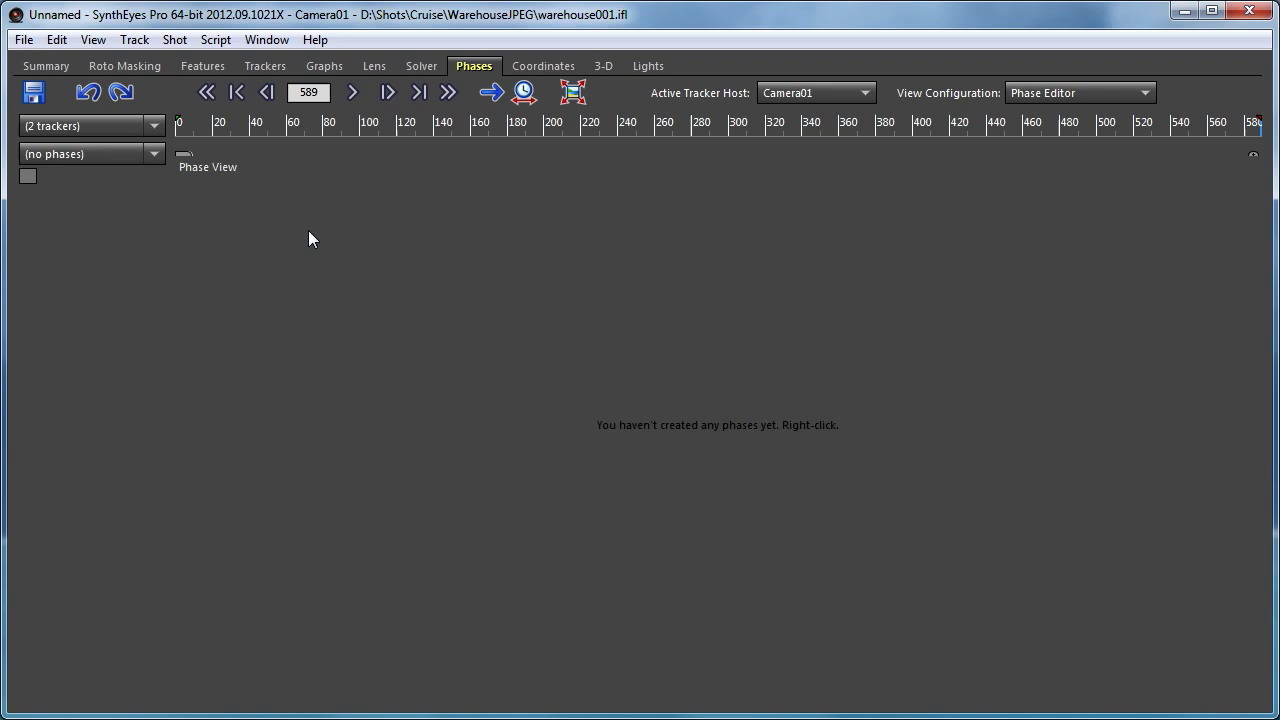
{"action": "right_click", "coordinate": [348, 218]}
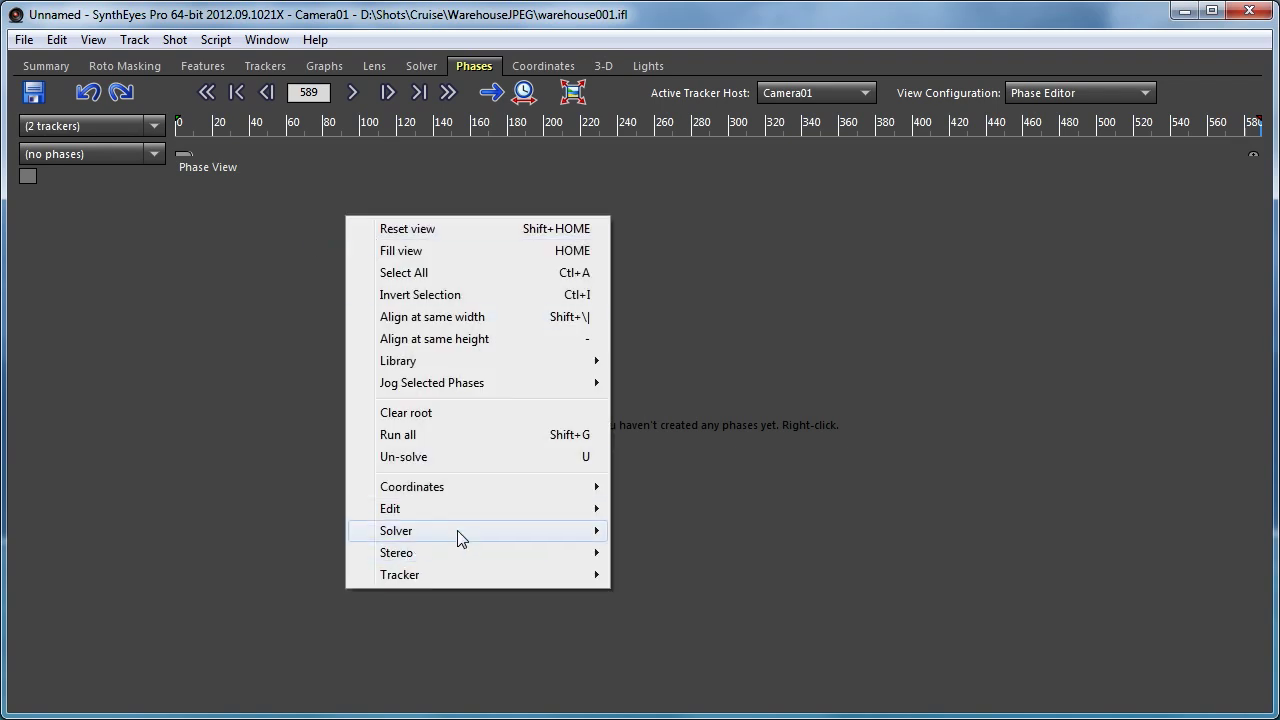
{"action": "mouse_move", "coordinate": [457, 530]}
{"action": "left_click", "coordinate": [682, 619]}
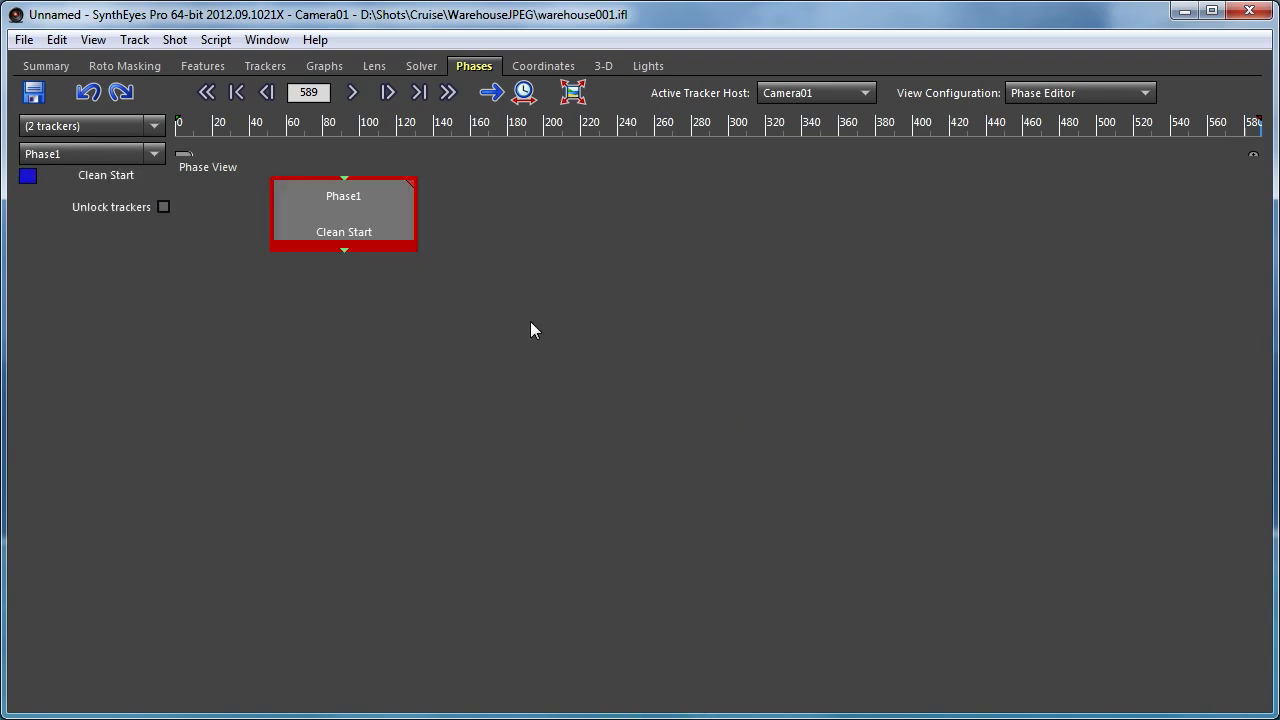
{"action": "left_click_drag", "start_coordinate": [363, 214], "coordinate": [457, 224]}
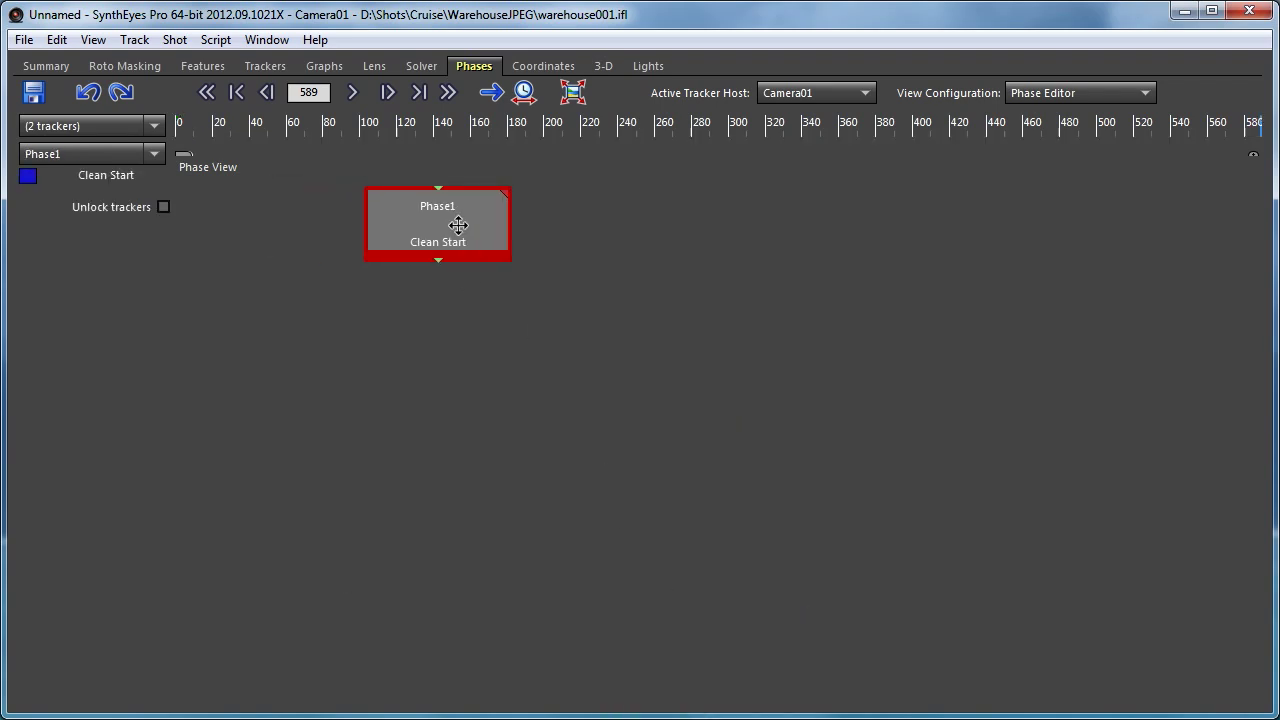
- Add a Solve phase as Phase2, linked after Phase1, placed just below it
{"action": "right_click", "coordinate": [437, 378]}
{"action": "mouse_move", "coordinate": [622, 690]}
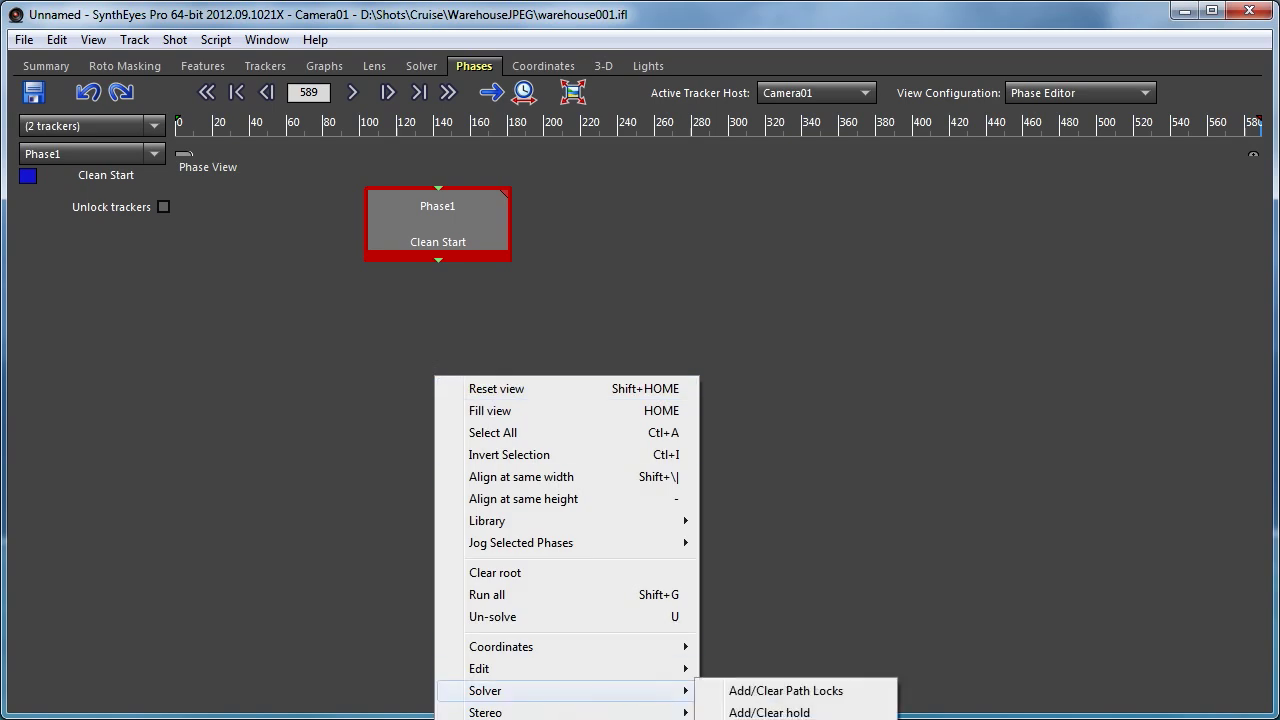
{"action": "left_click", "coordinate": [760, 617]}
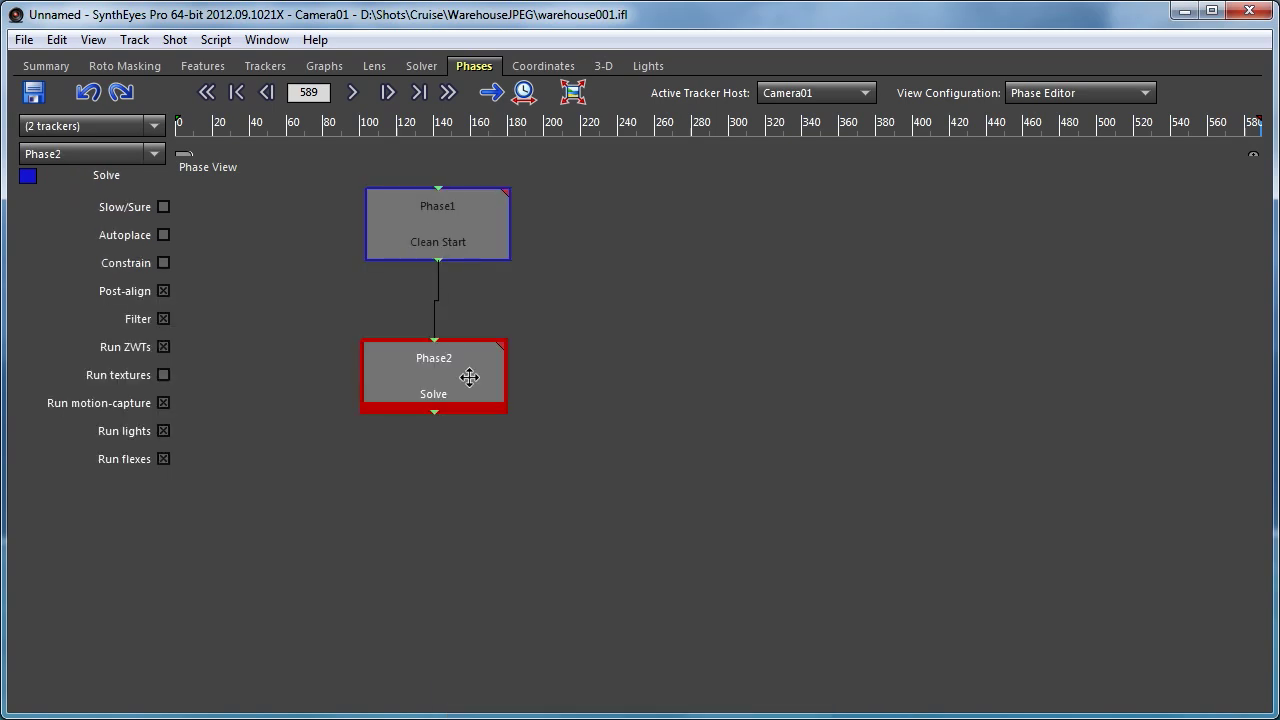
{"action": "left_click_drag", "start_coordinate": [471, 339], "coordinate": [471, 327]}
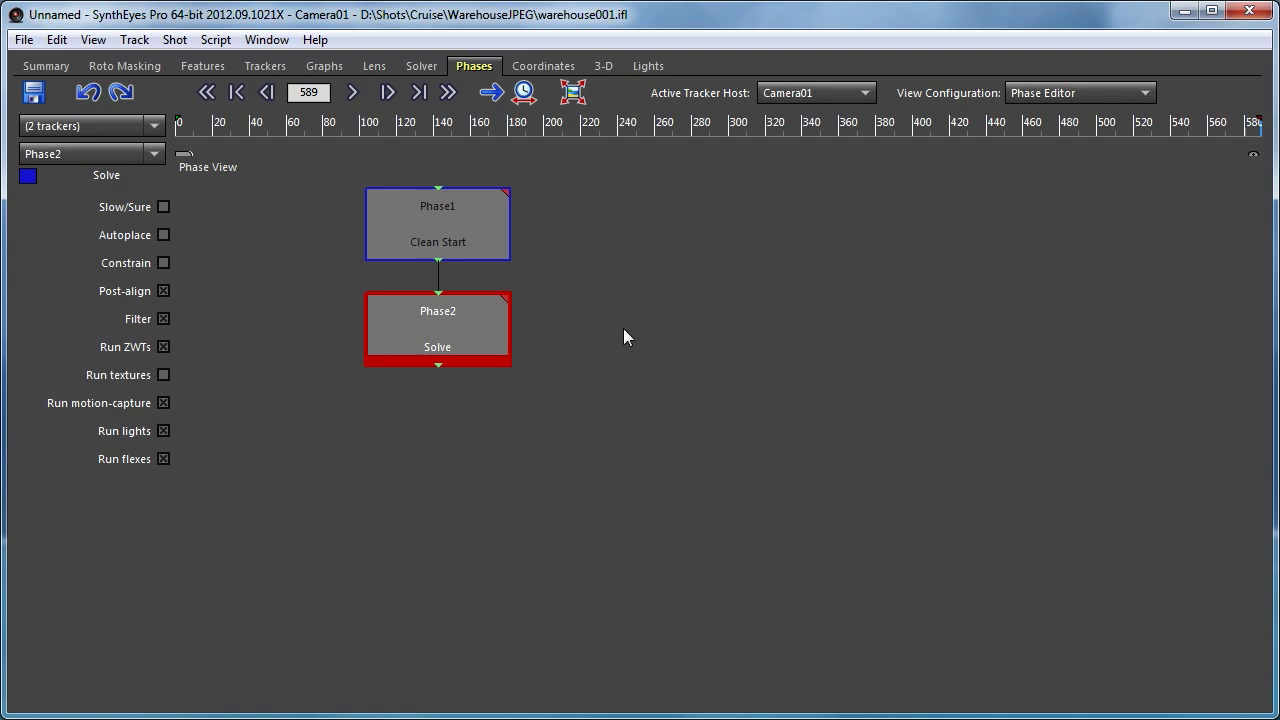
- Add a Set Horizon phase as Phase3 after Phase2 and place it directly below
{"action": "right_click", "coordinate": [614, 363]}
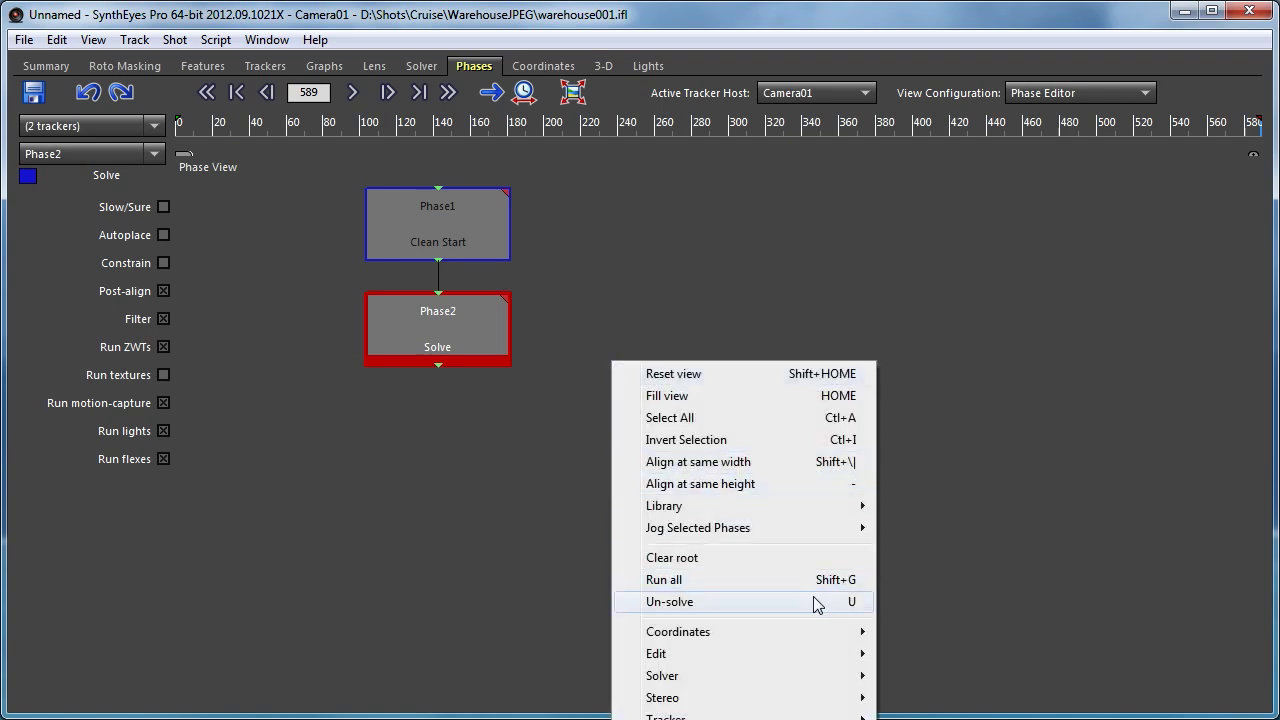
{"action": "mouse_move", "coordinate": [866, 636]}
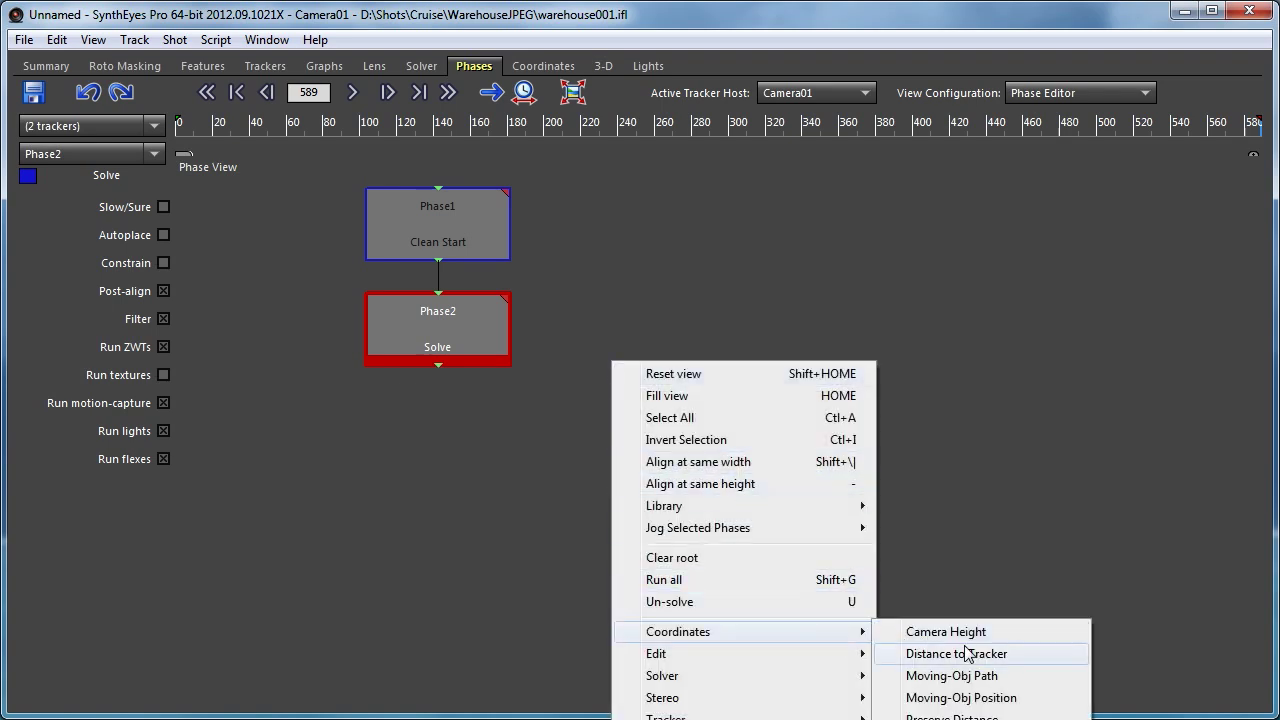
{"action": "right_click", "coordinate": [760, 225]}
{"action": "mouse_move", "coordinate": [935, 494]}
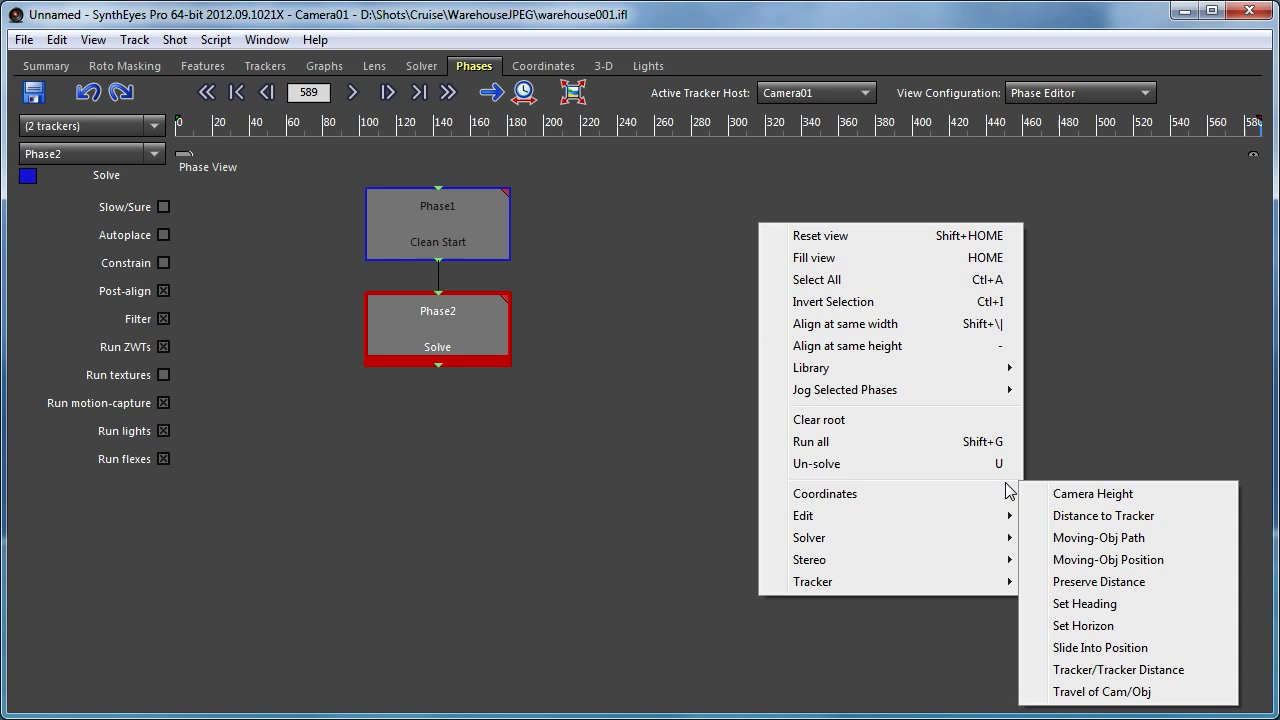
{"action": "left_click", "coordinate": [1098, 625]}
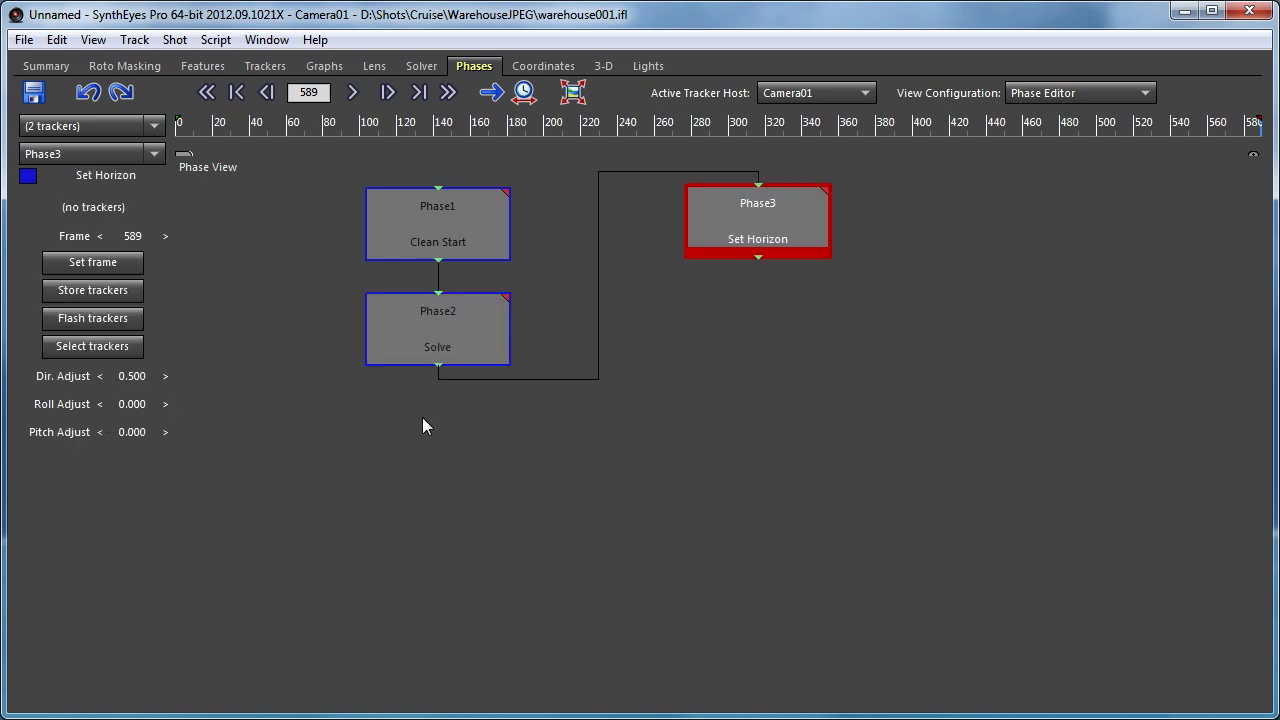
{"action": "left_click_drag", "start_coordinate": [745, 205], "coordinate": [425, 423]}
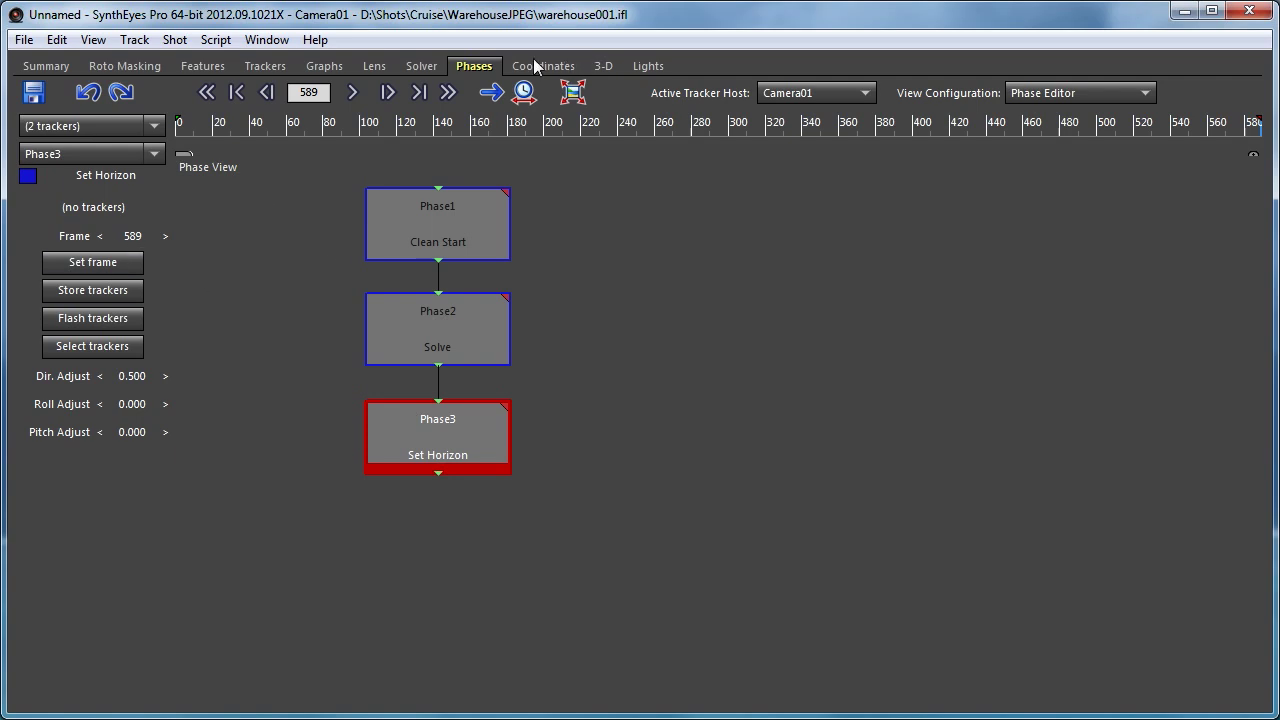
- Set the horizon phase to frame 589 and store Tracker60 and Tracker112 in it
{"action": "left_click", "coordinate": [265, 64]}
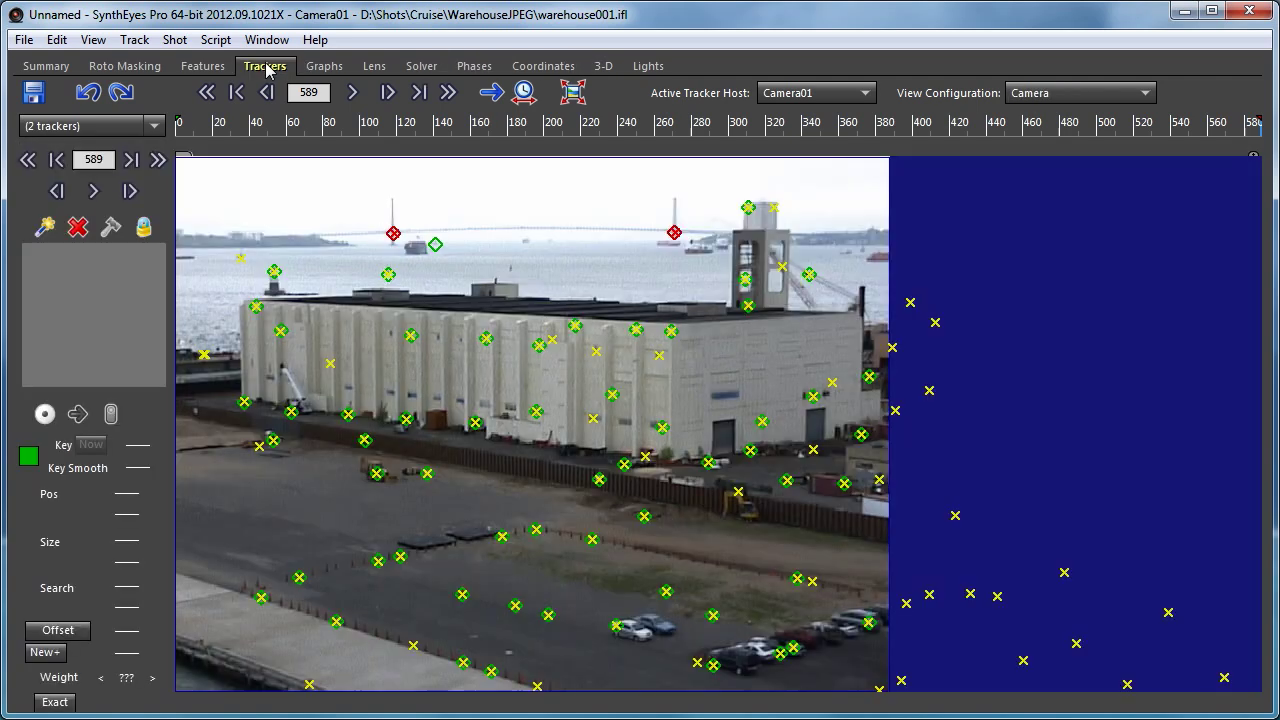
{"action": "left_click", "coordinate": [476, 65]}
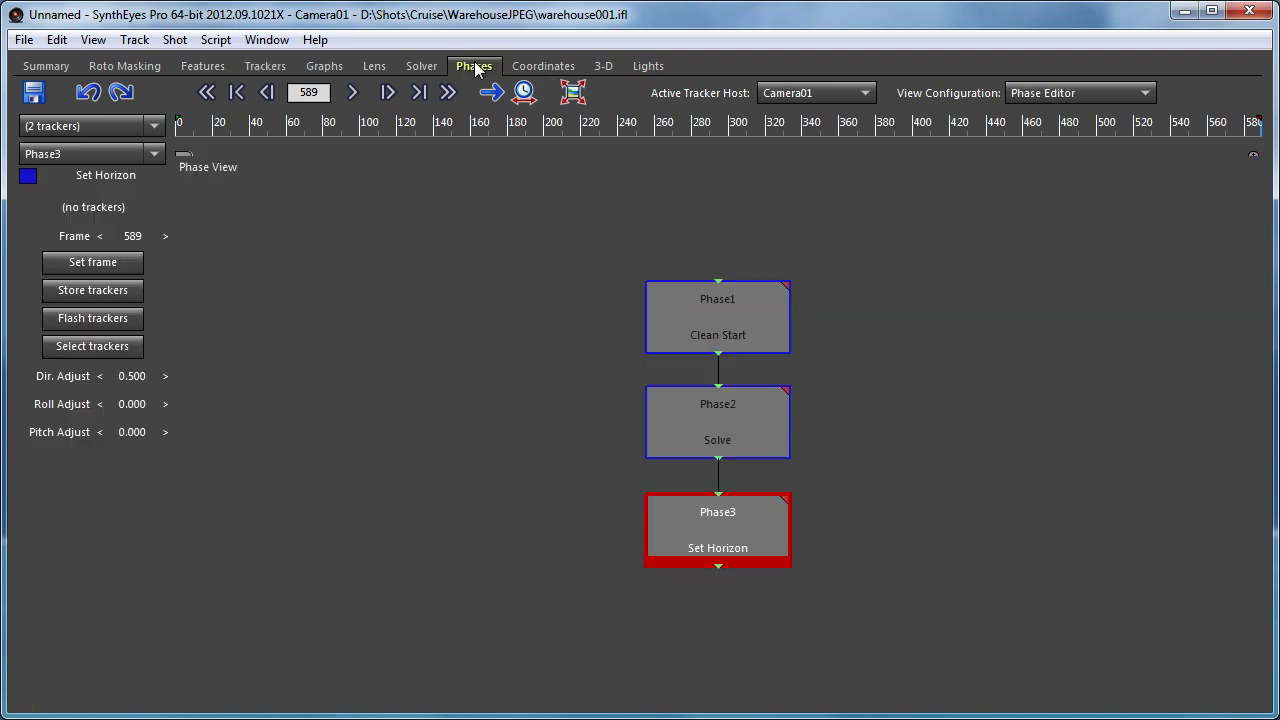
{"action": "left_click", "coordinate": [113, 262]}
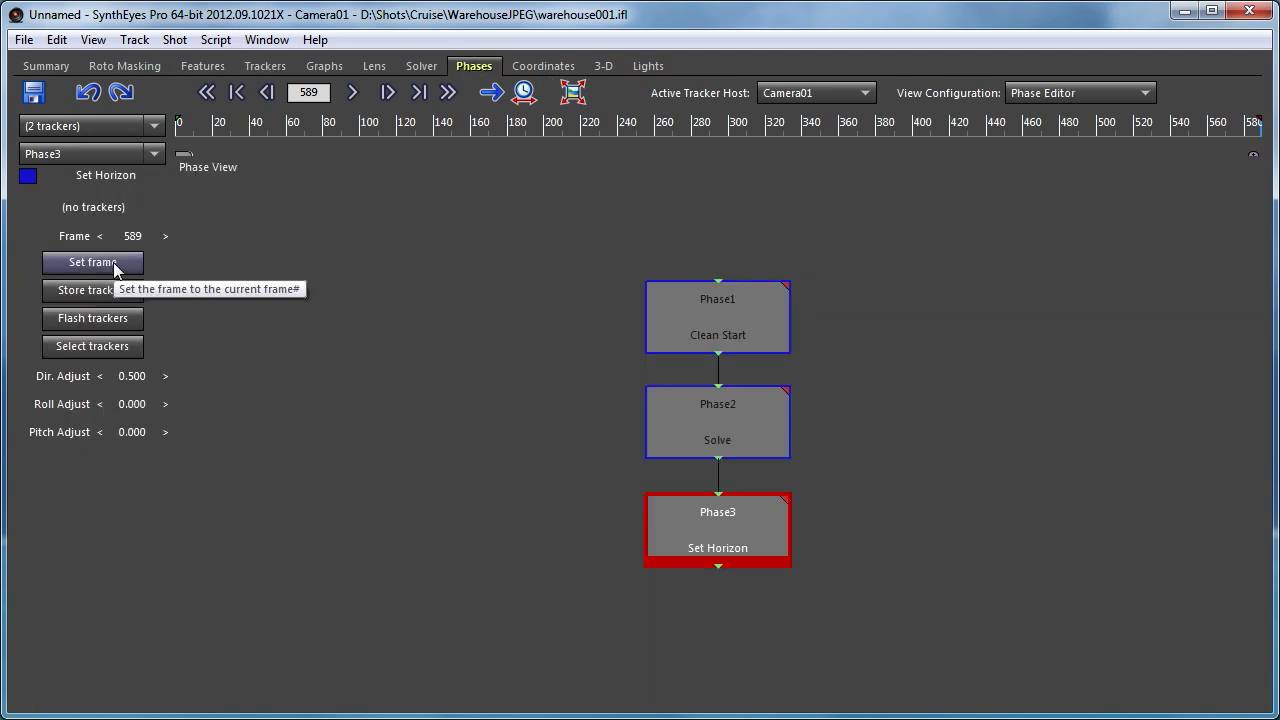
{"action": "left_click", "coordinate": [117, 292]}
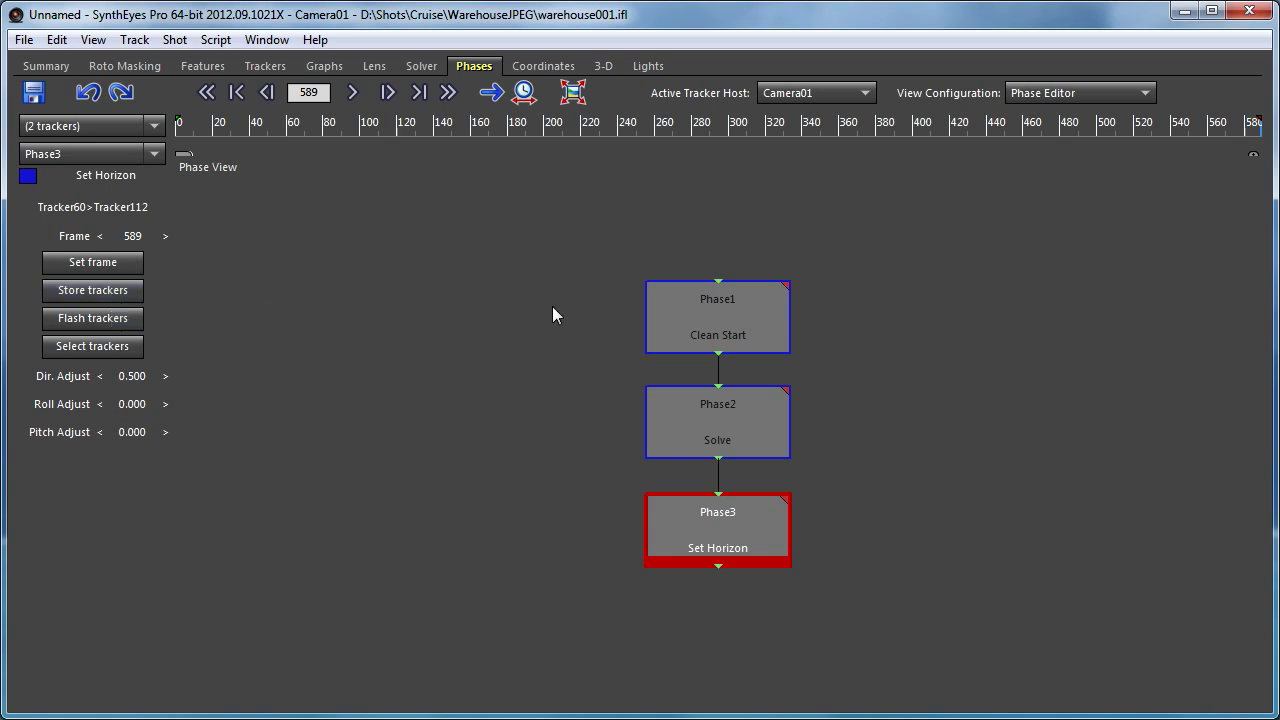
{"action": "left_click", "coordinate": [1043, 93]}
- Switch to the Quad Phase layout, solve the phase chain with G, and dismiss the report
{"action": "left_click", "coordinate": [1048, 519]}
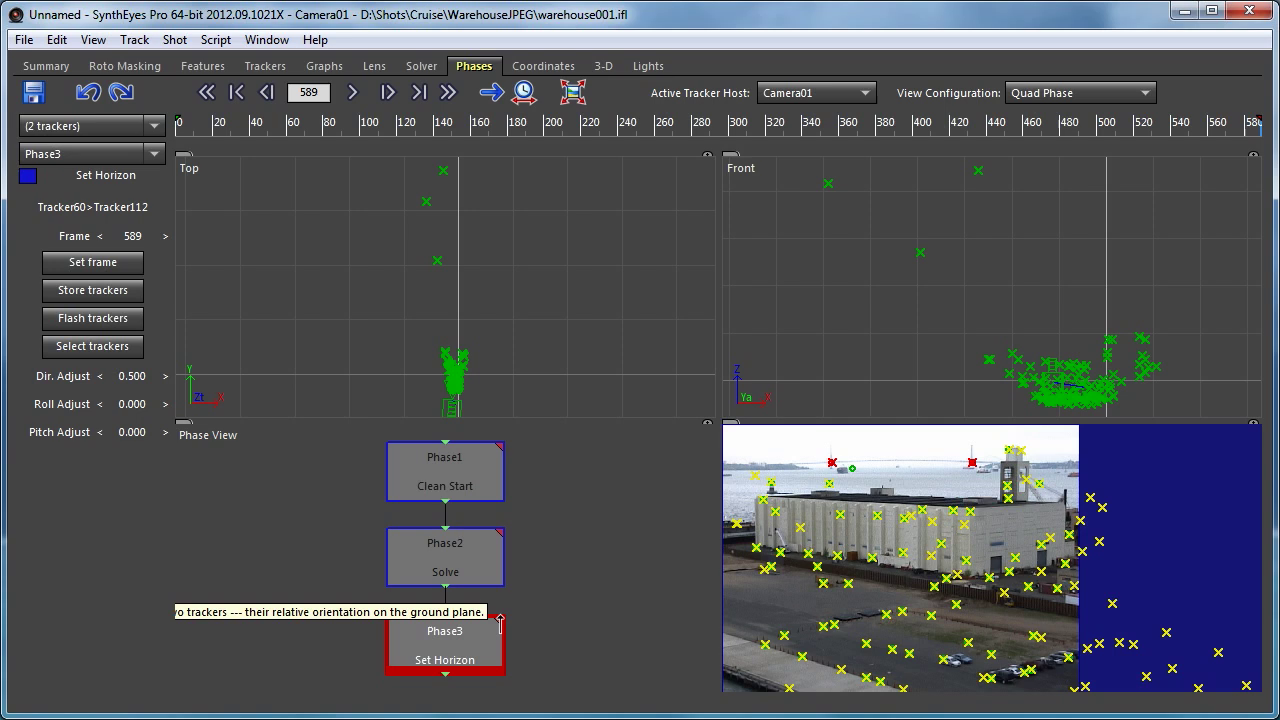
{"action": "key", "text": "g"}
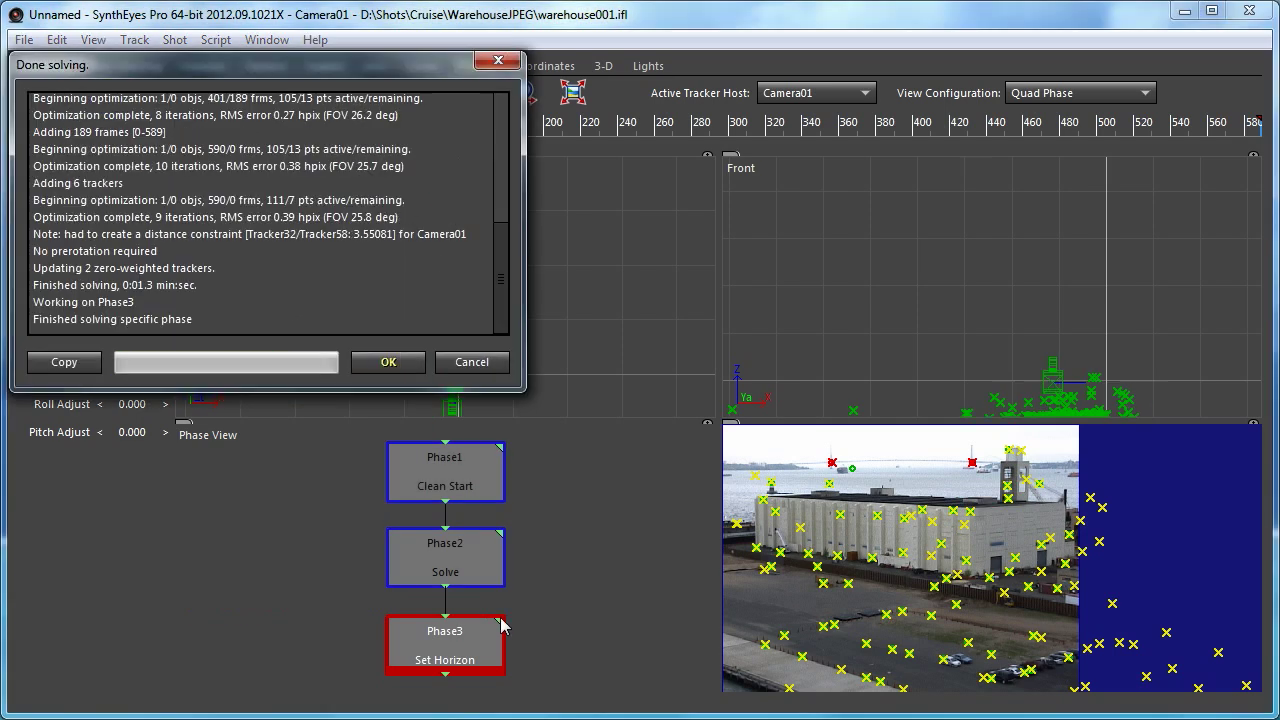
{"action": "left_click", "coordinate": [389, 363]}
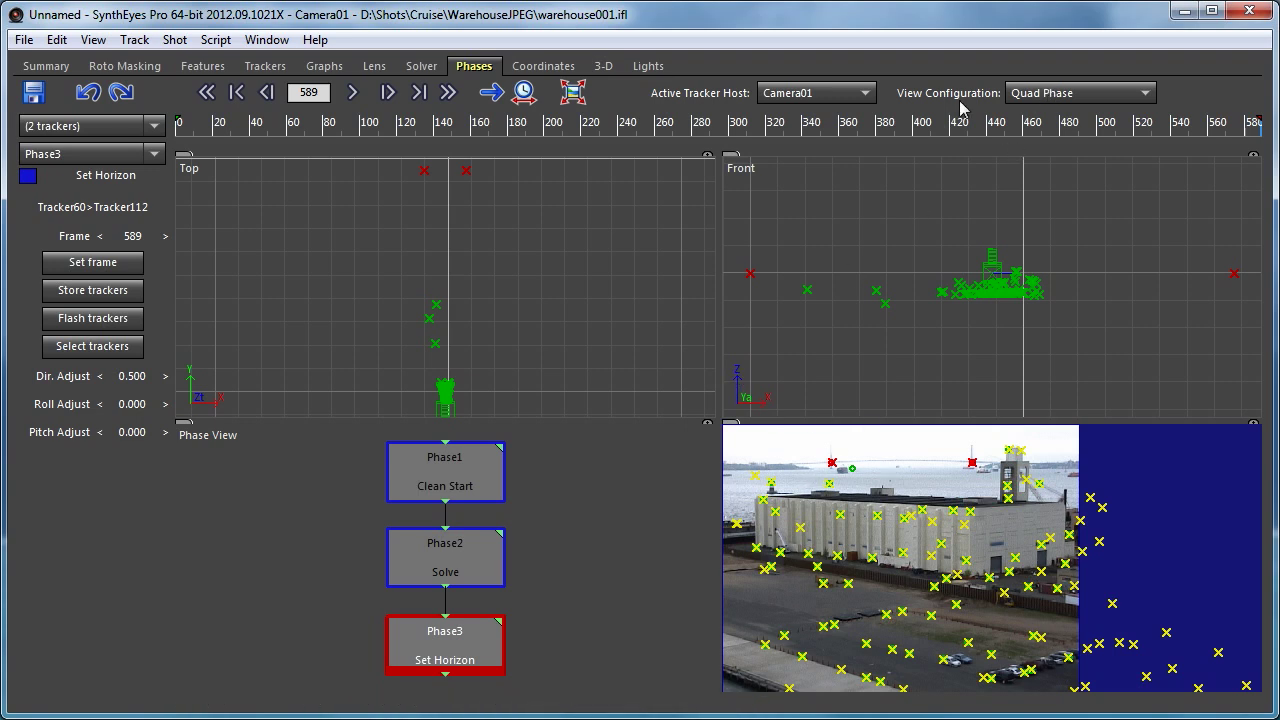
{"action": "left_click", "coordinate": [604, 66]}
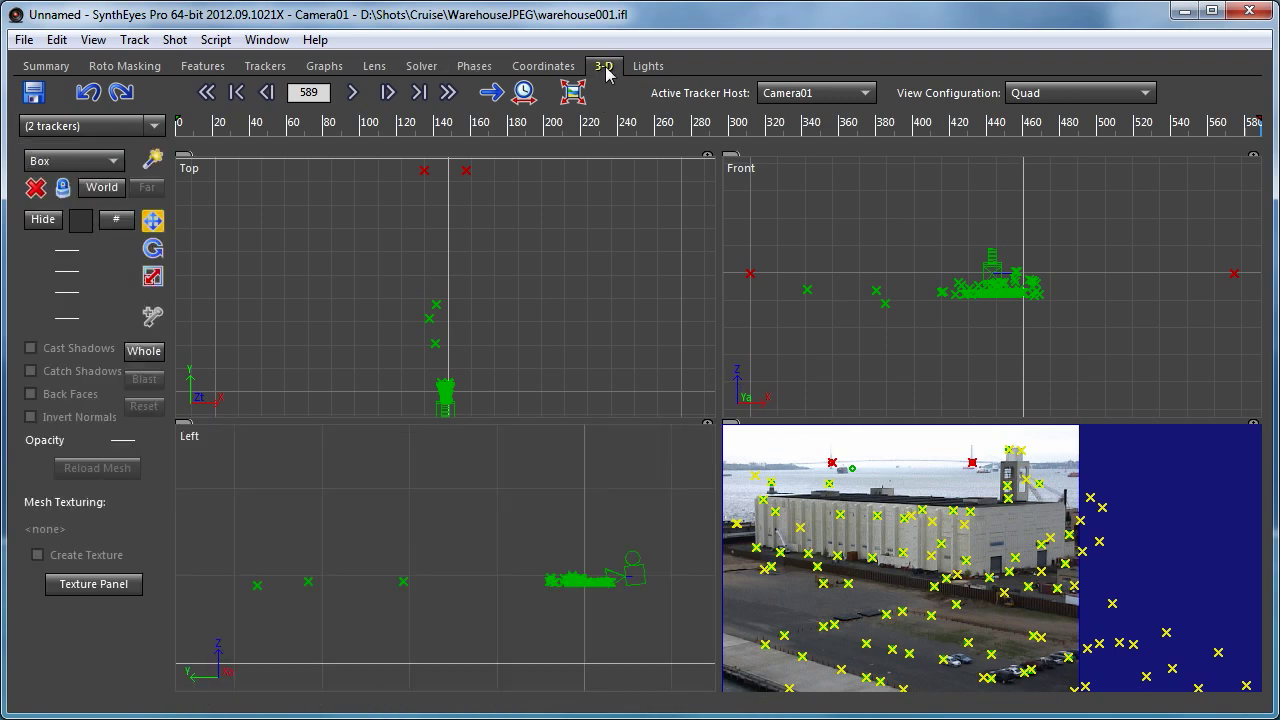
{"action": "left_click", "coordinate": [1057, 93]}
{"action": "left_click", "coordinate": [1045, 154]}
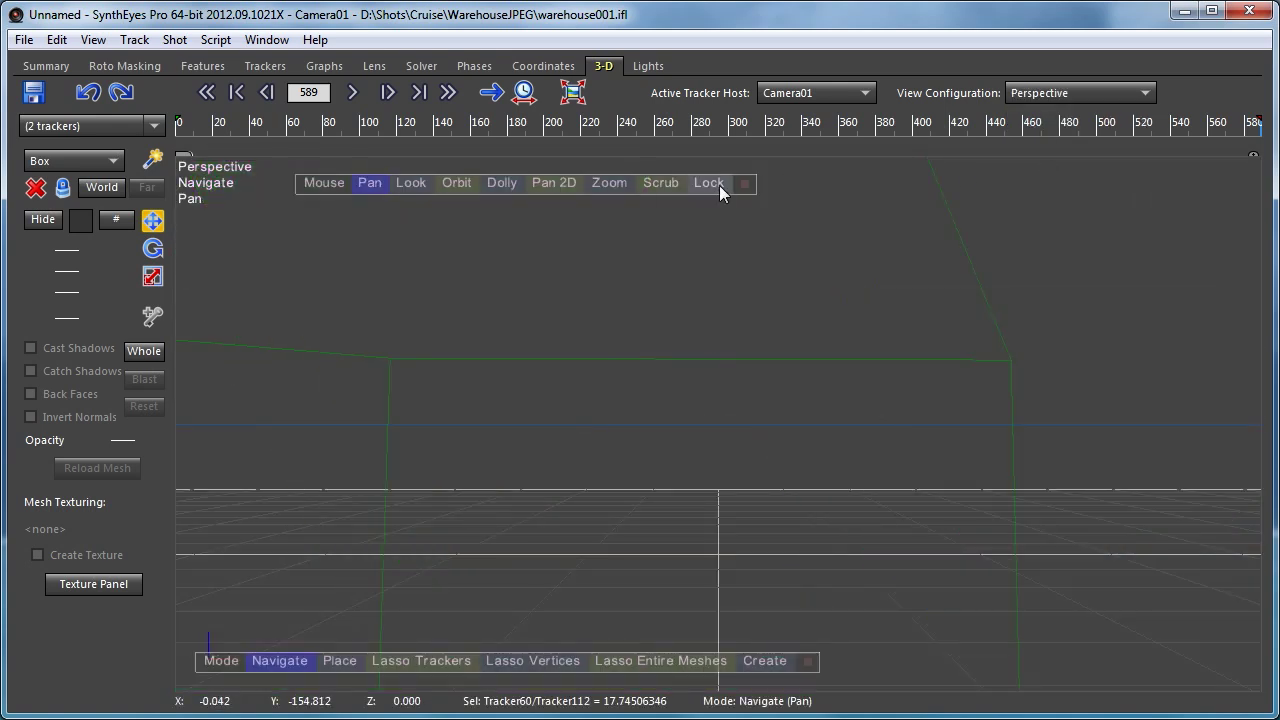
{"action": "left_click", "coordinate": [712, 183]}
{"action": "scroll", "coordinate": [686, 280], "scroll_direction": "down", "scroll_amount": 5}
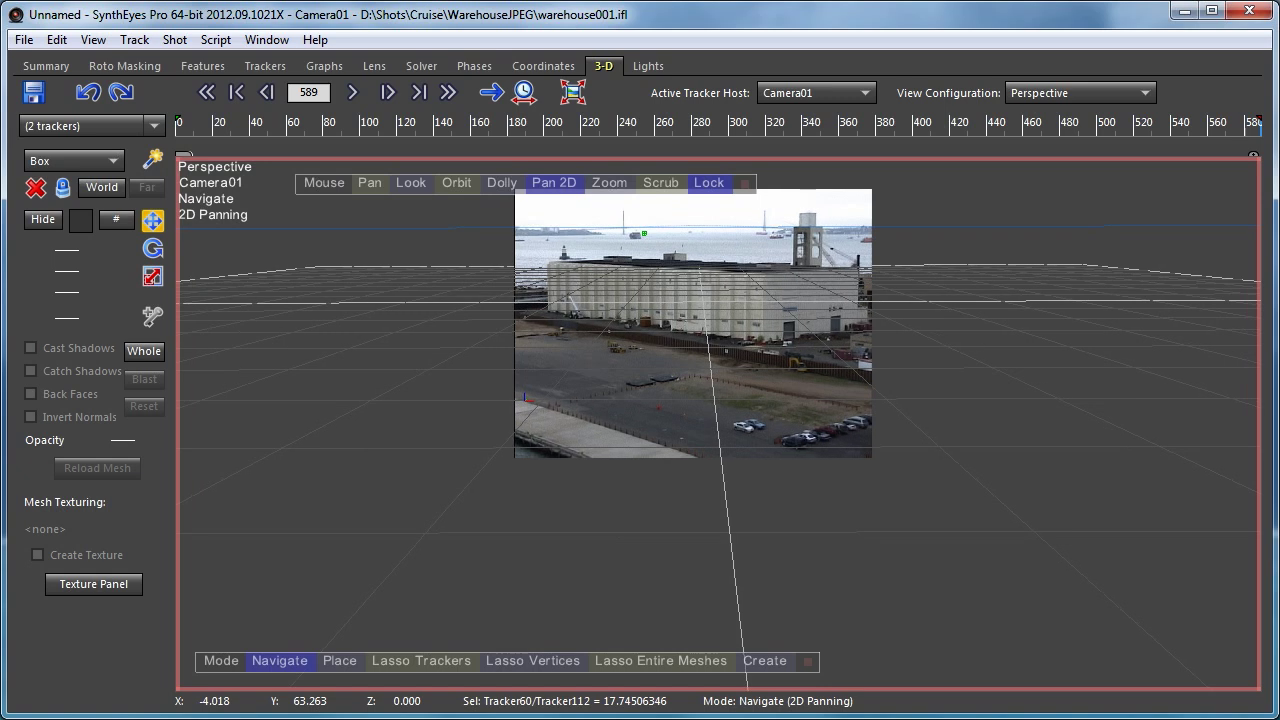
{"action": "scroll", "coordinate": [671, 360], "scroll_direction": "up", "scroll_amount": 3}
{"action": "left_click_drag", "start_coordinate": [638, 194], "coordinate": [626, 249]}
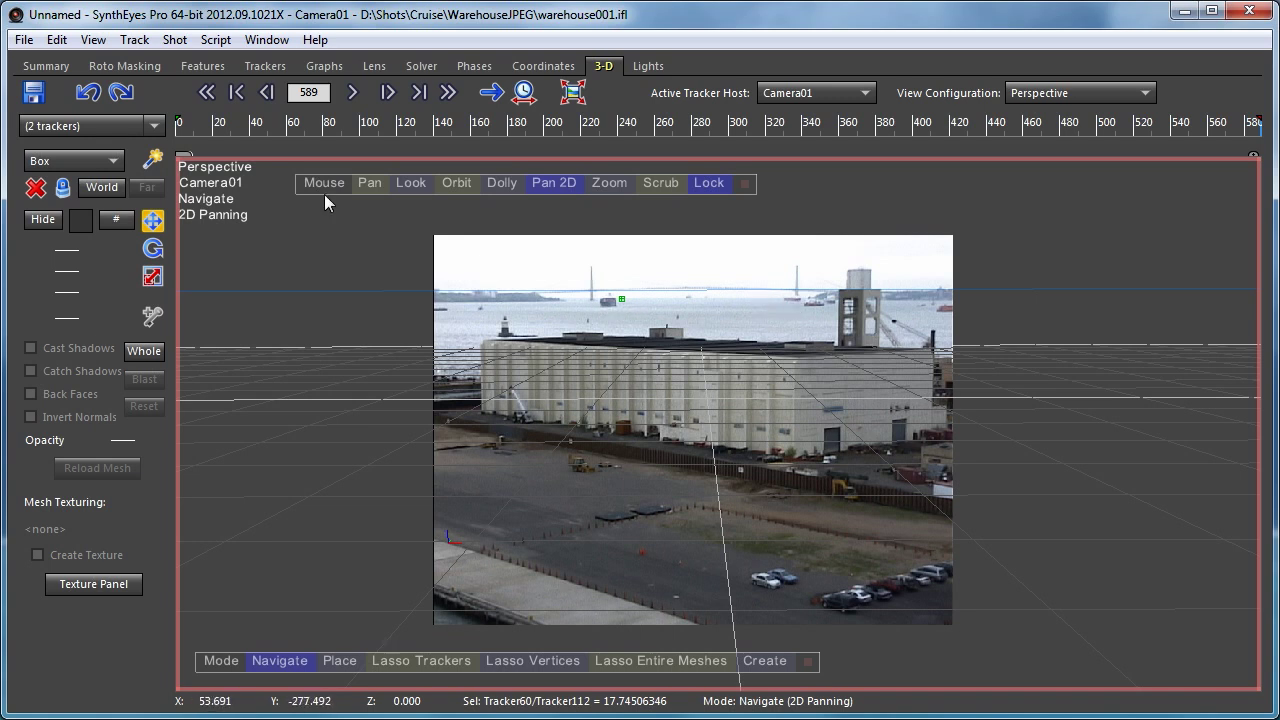
{"action": "left_click", "coordinate": [489, 69]}
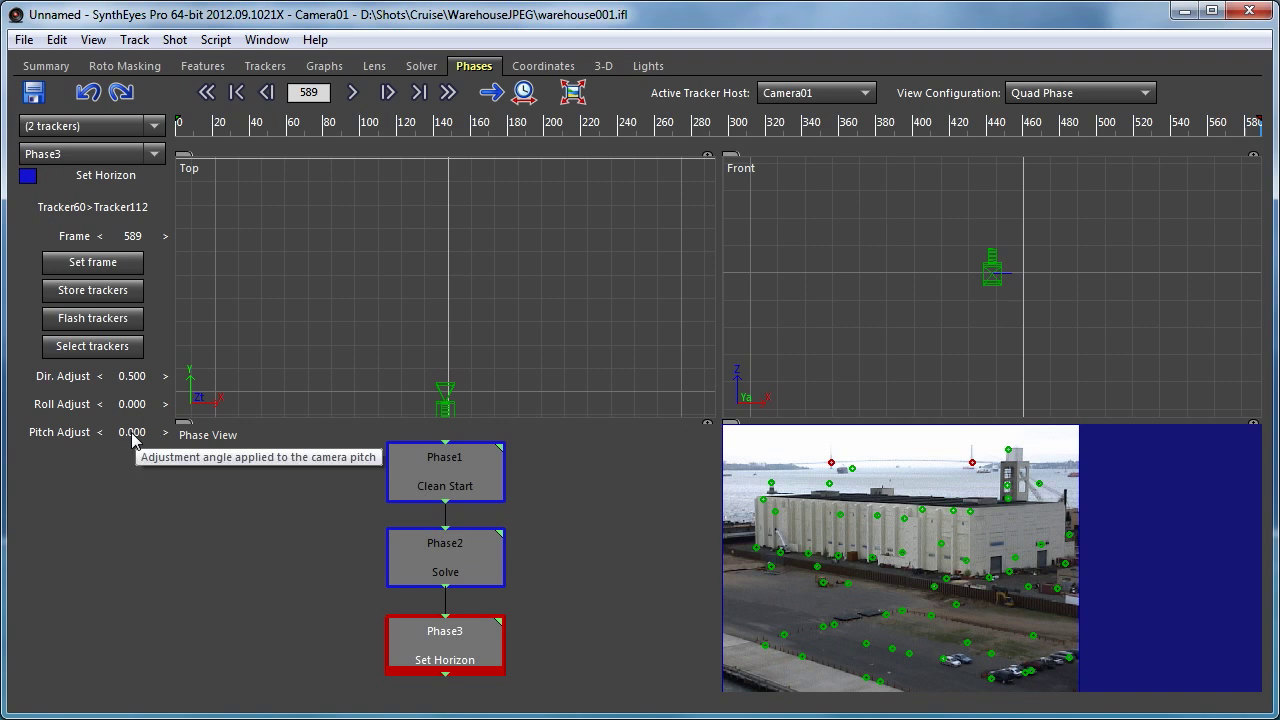
- Set Pitch Adjust to -0.500, re-solve Phase3, and view the result in the 3-D tab
{"action": "left_click_drag", "start_coordinate": [132, 441], "coordinate": [103, 432]}
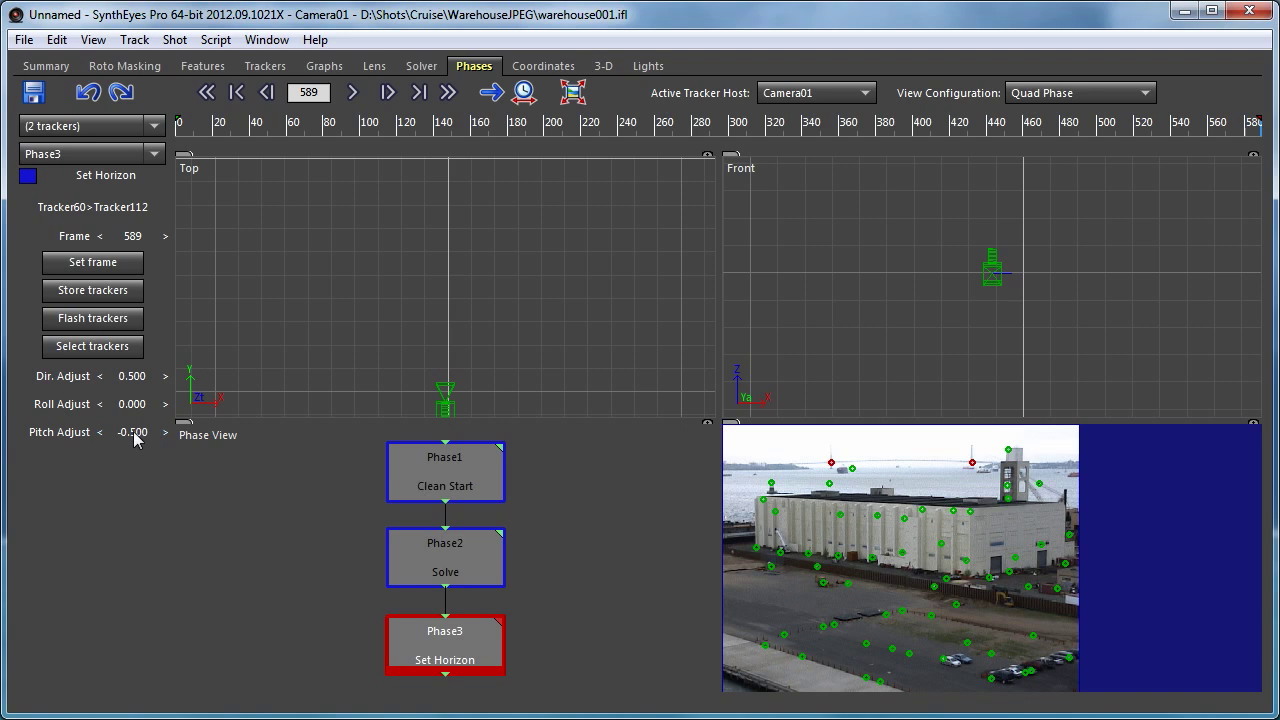
{"action": "double_click", "coordinate": [496, 624]}
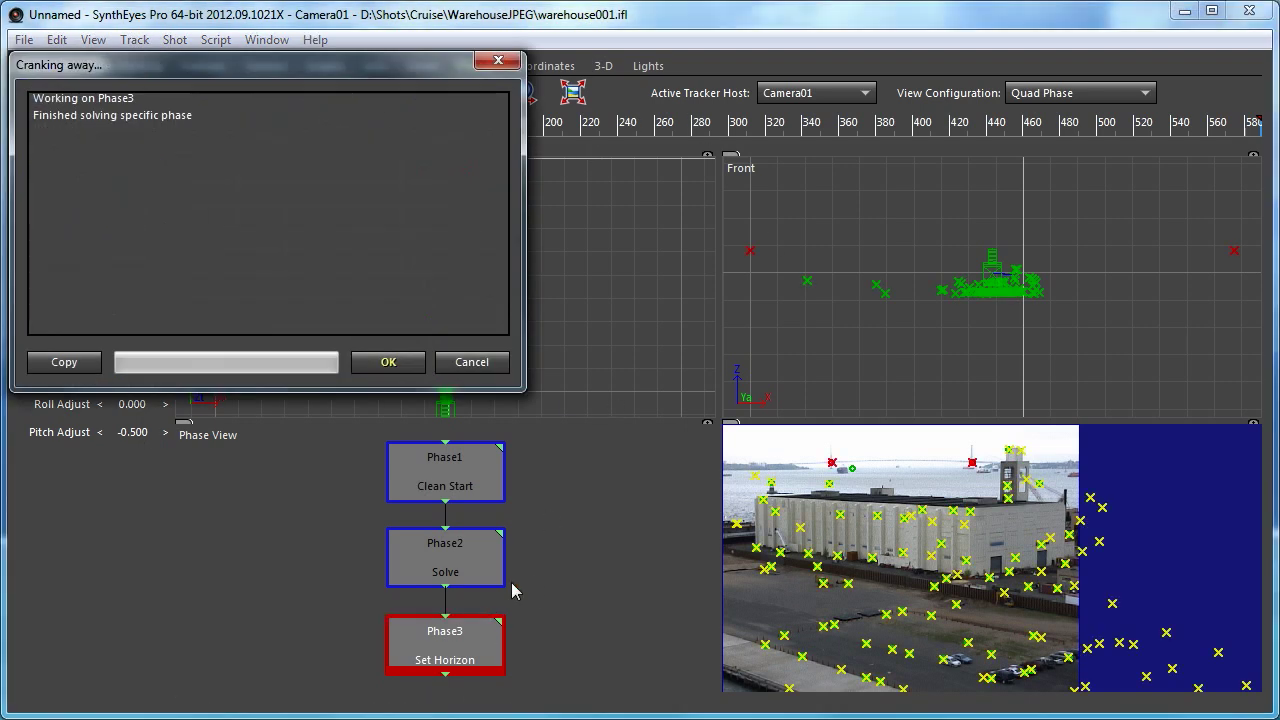
{"action": "left_click", "coordinate": [385, 364]}
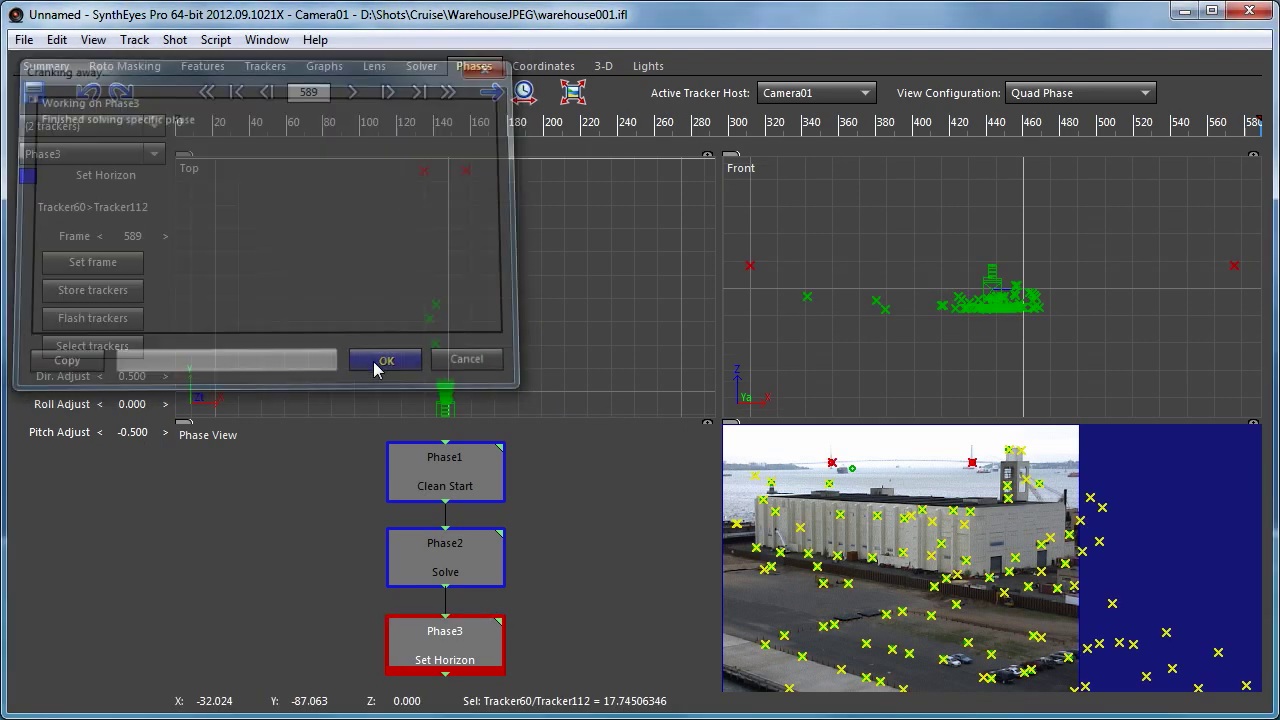
{"action": "left_click", "coordinate": [603, 67]}
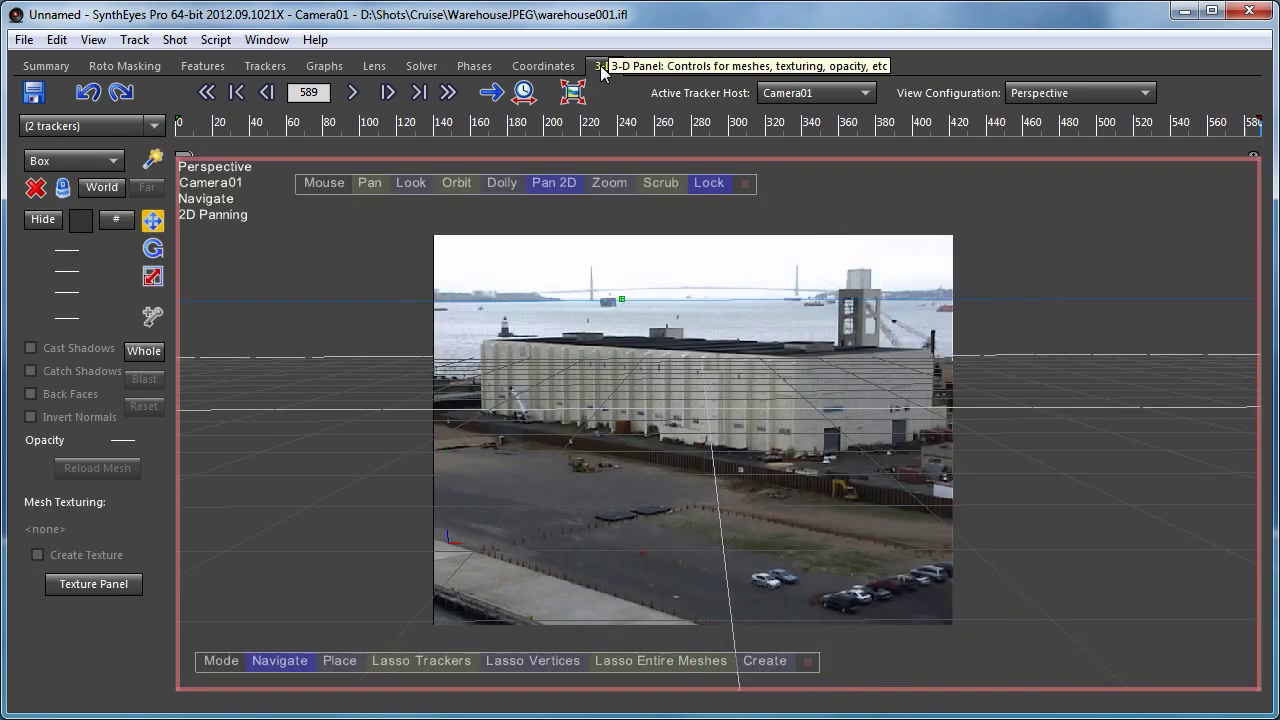
- Deselect the trackers, zoom in to compare the horizon with the water, then return to Phases
{"action": "right_click", "coordinate": [690, 268]}
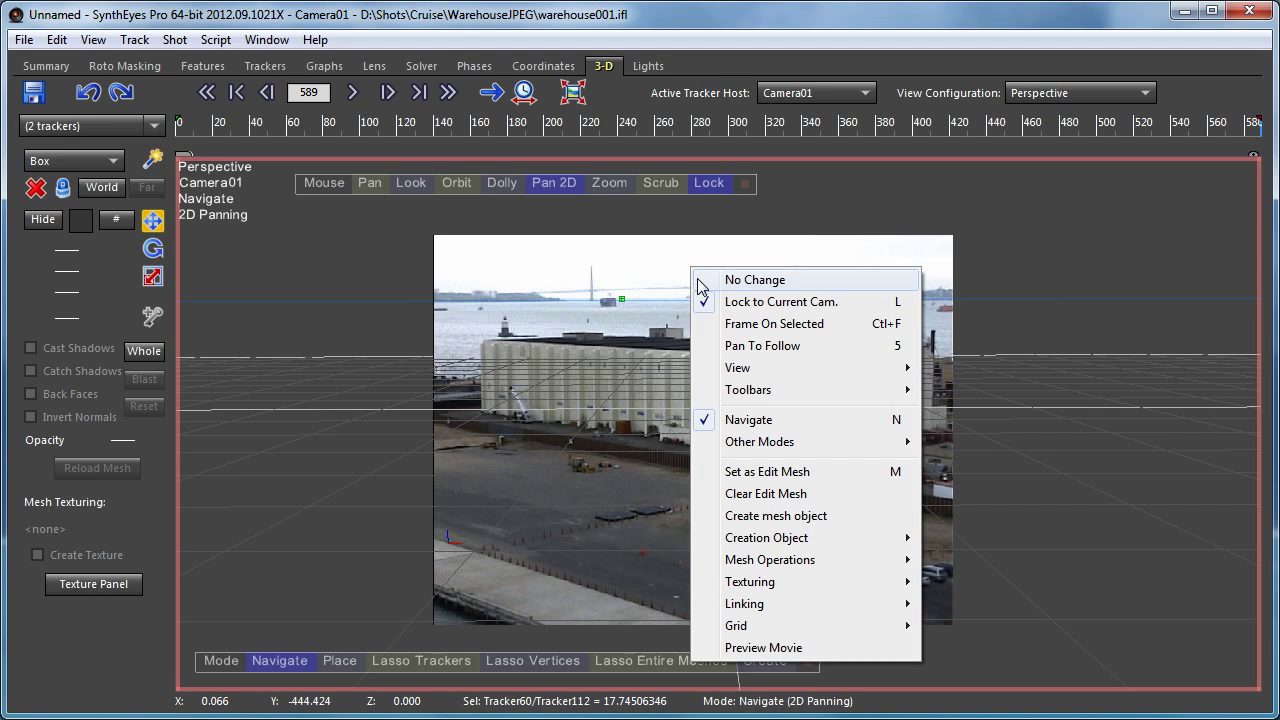
{"action": "left_click", "coordinate": [638, 286]}
{"action": "scroll", "coordinate": [668, 286], "scroll_direction": "up", "scroll_amount": 5}
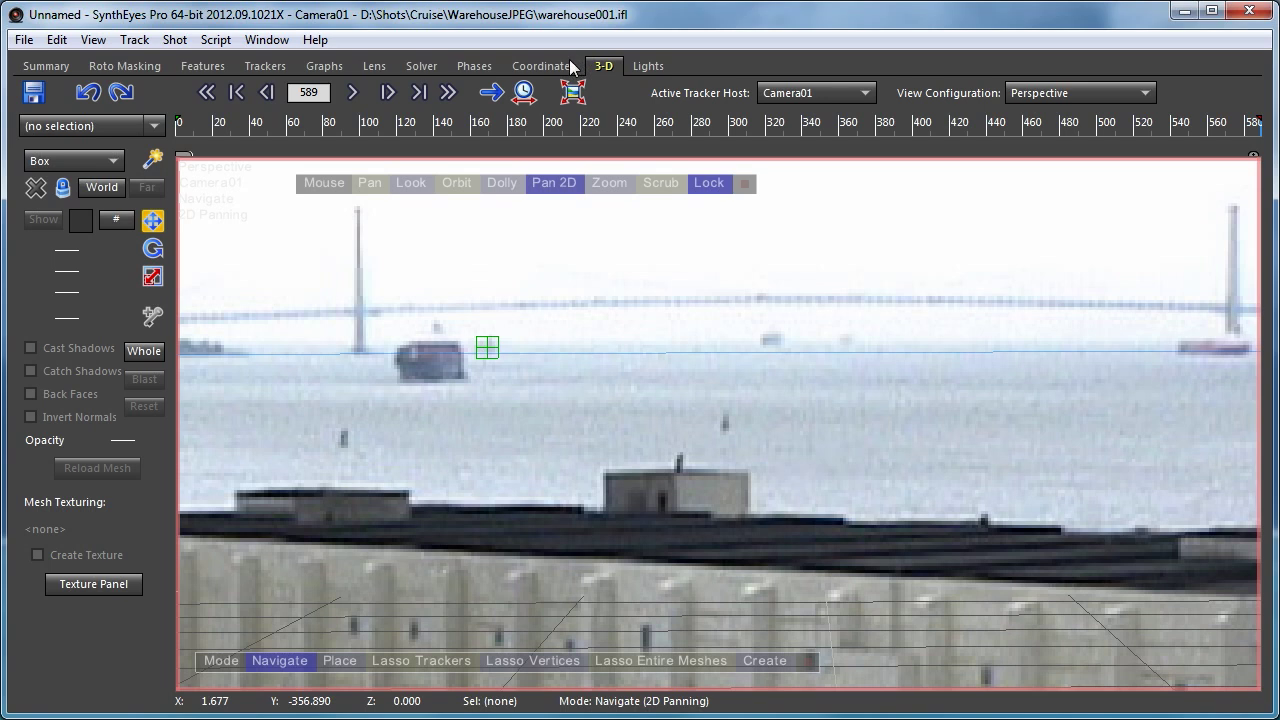
{"action": "left_click", "coordinate": [480, 68]}
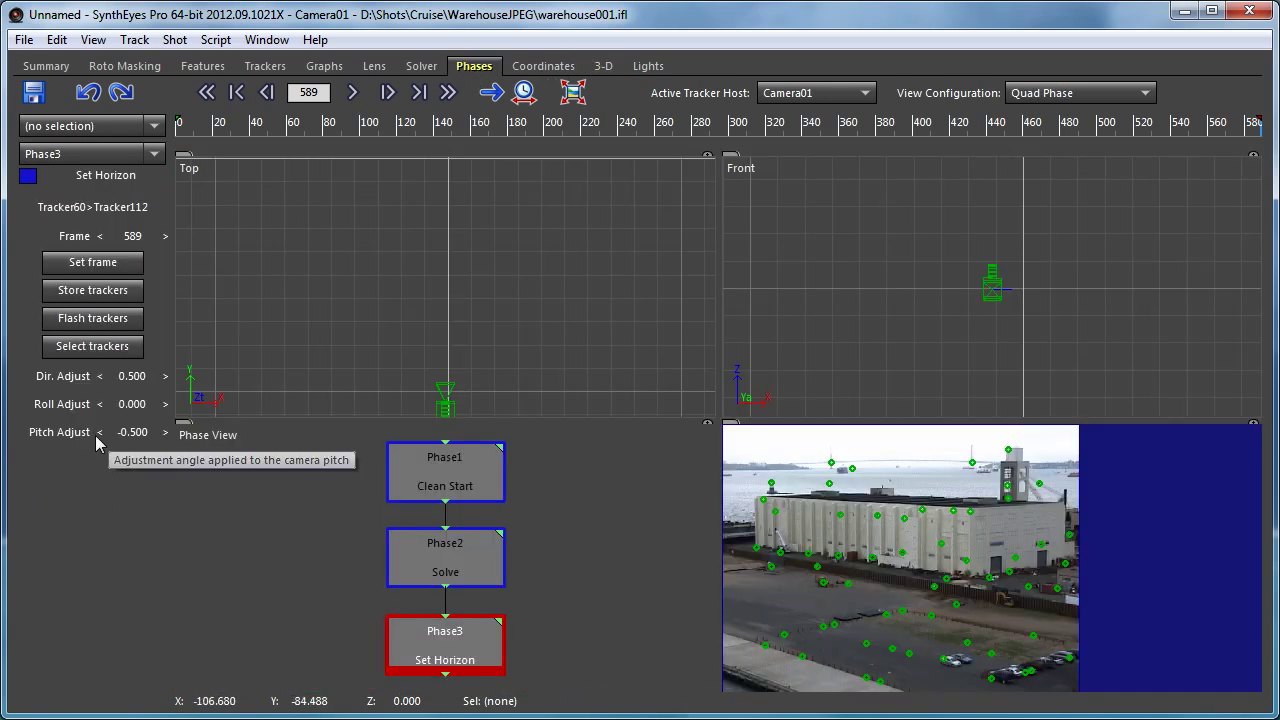
- Nudge Pitch Adjust up to -0.480 and re-solve Phase3, dismissing the report
{"action": "left_click", "coordinate": [165, 432]}
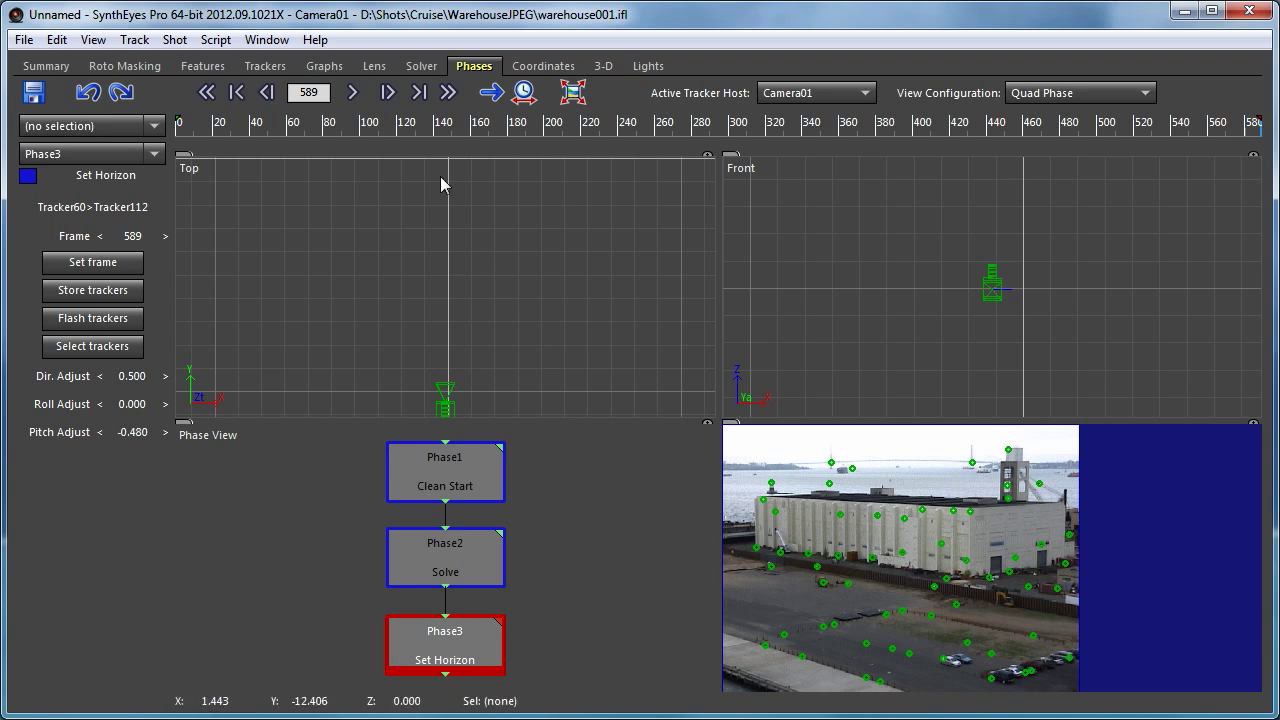
{"action": "double_click", "coordinate": [497, 628]}
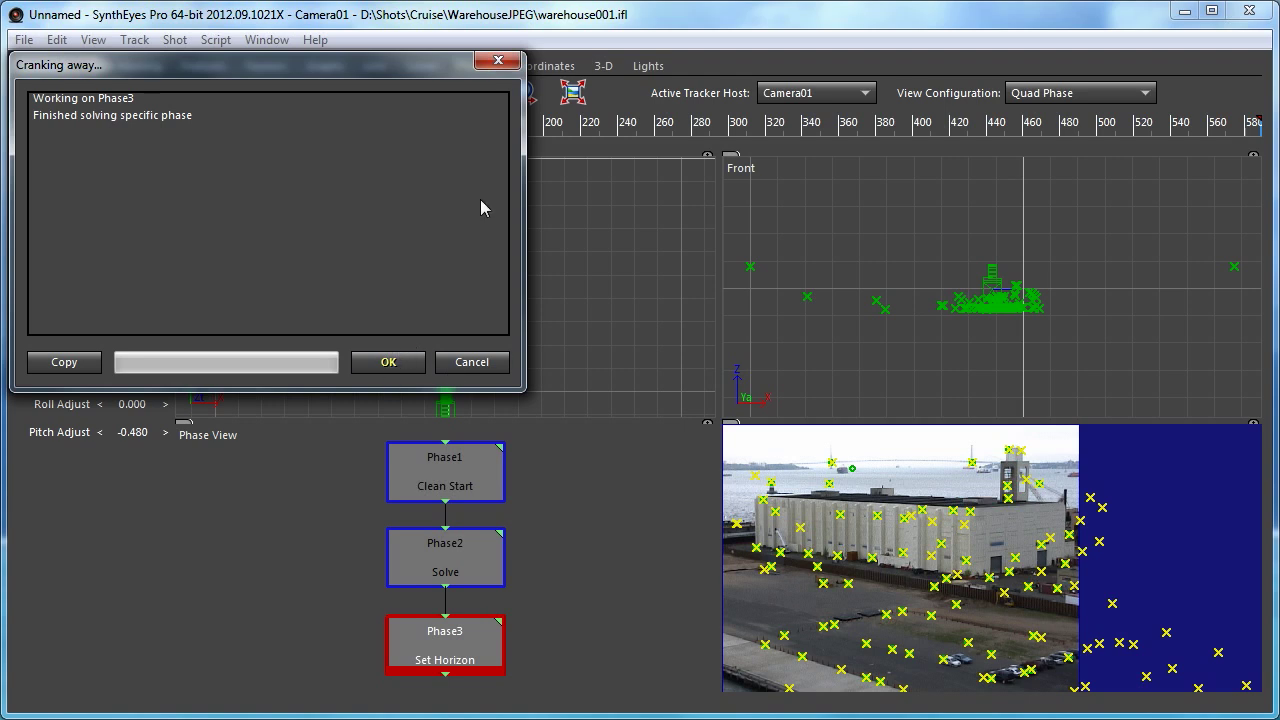
{"action": "left_click", "coordinate": [390, 365]}
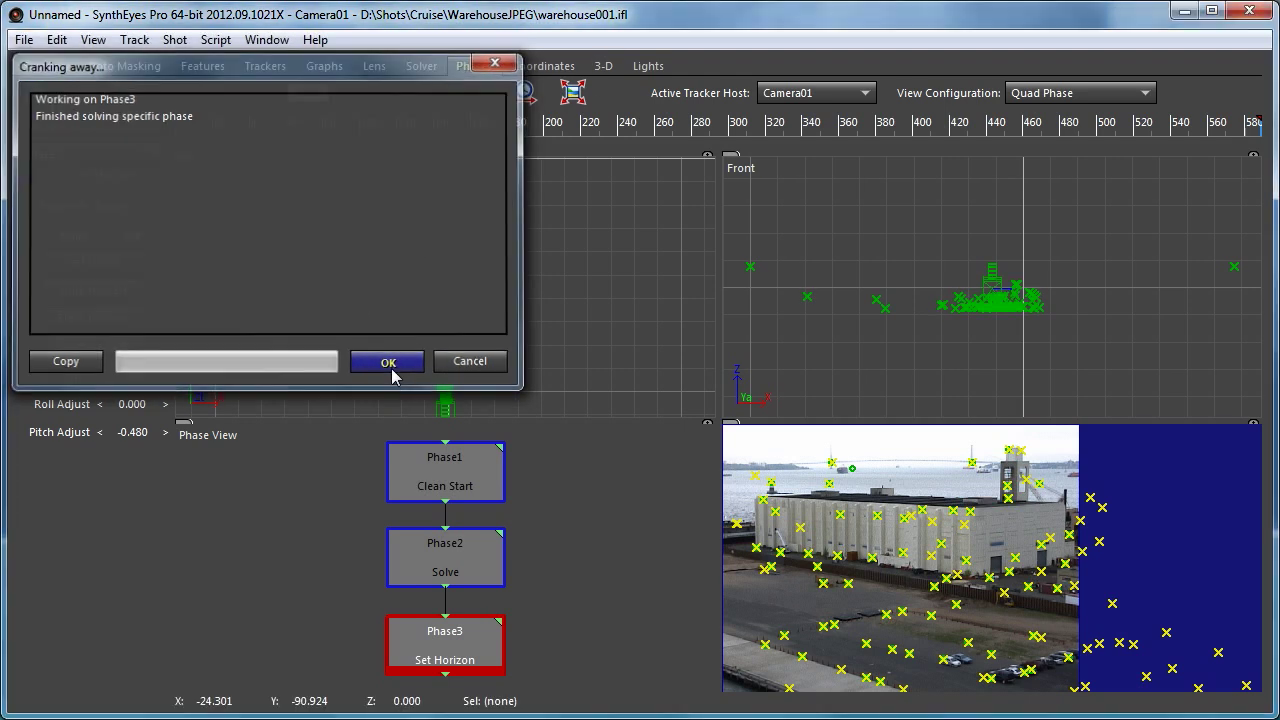
{"action": "left_click", "coordinate": [603, 66]}
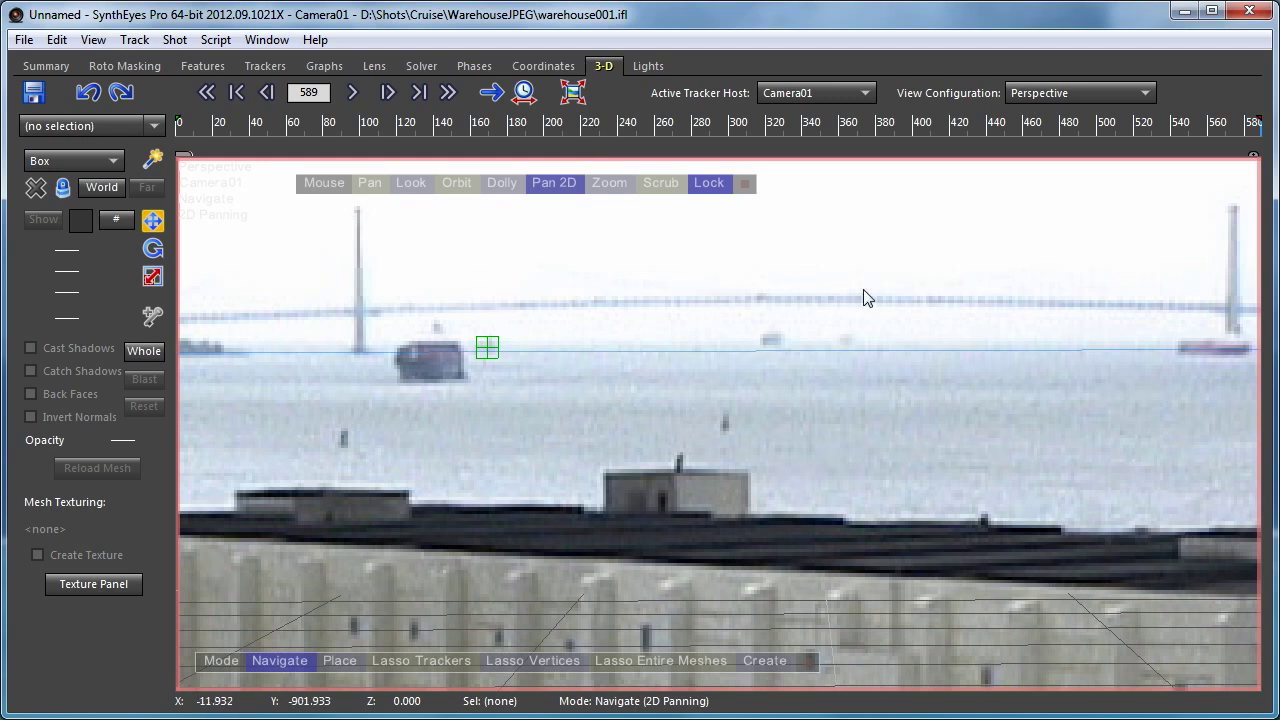
{"action": "scroll", "coordinate": [860, 328], "scroll_direction": "down", "scroll_amount": 5}
{"action": "scroll", "coordinate": [840, 408], "scroll_direction": "up", "scroll_amount": 2}
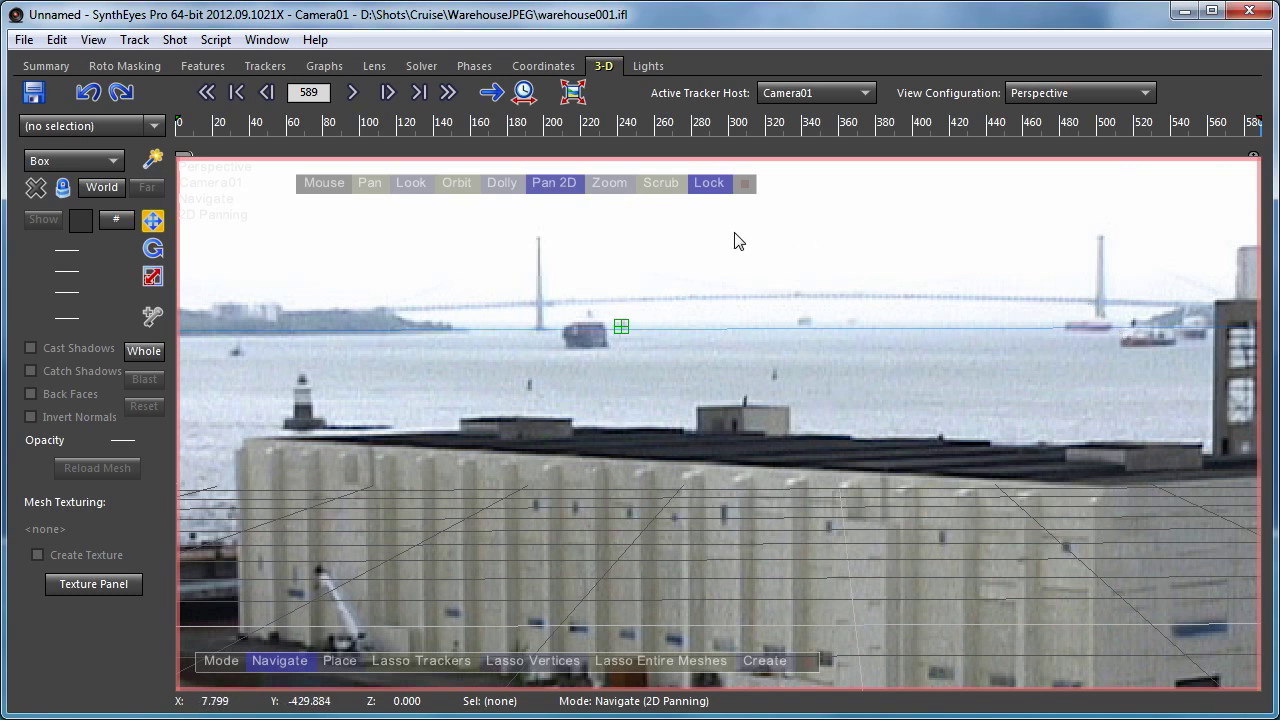
{"action": "left_click", "coordinate": [469, 62]}
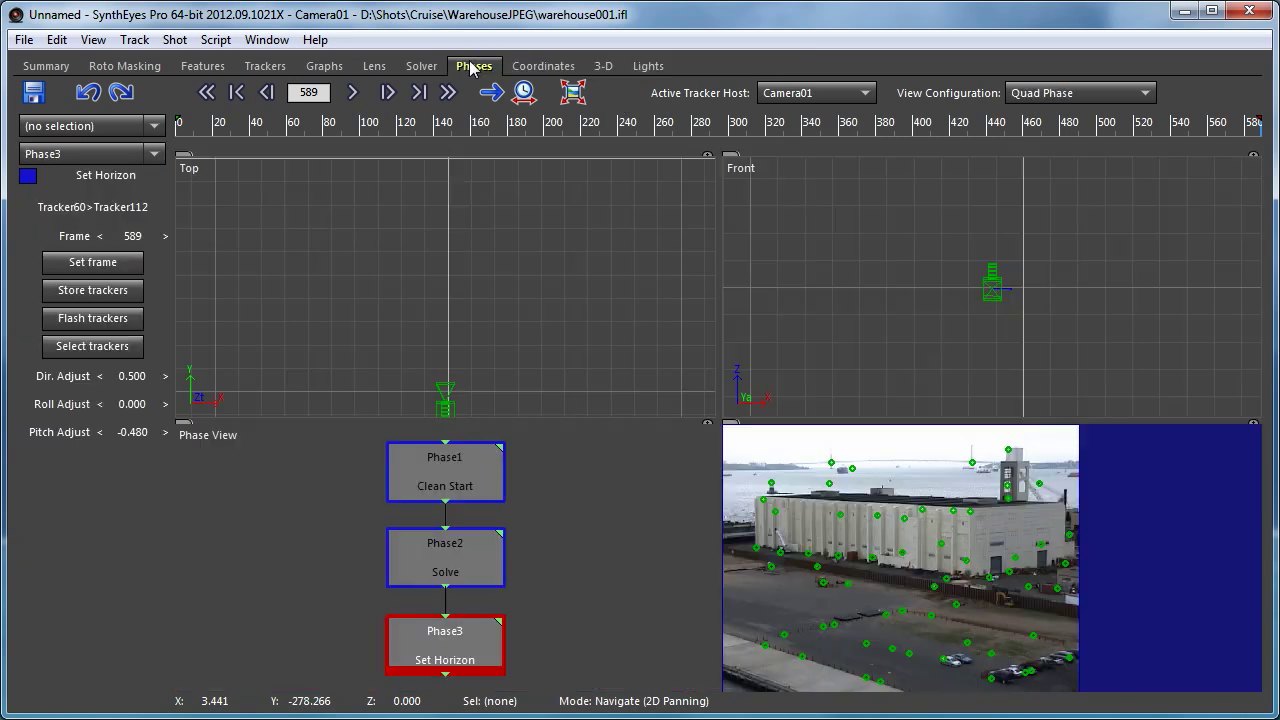
{"action": "left_click", "coordinate": [731, 158]}
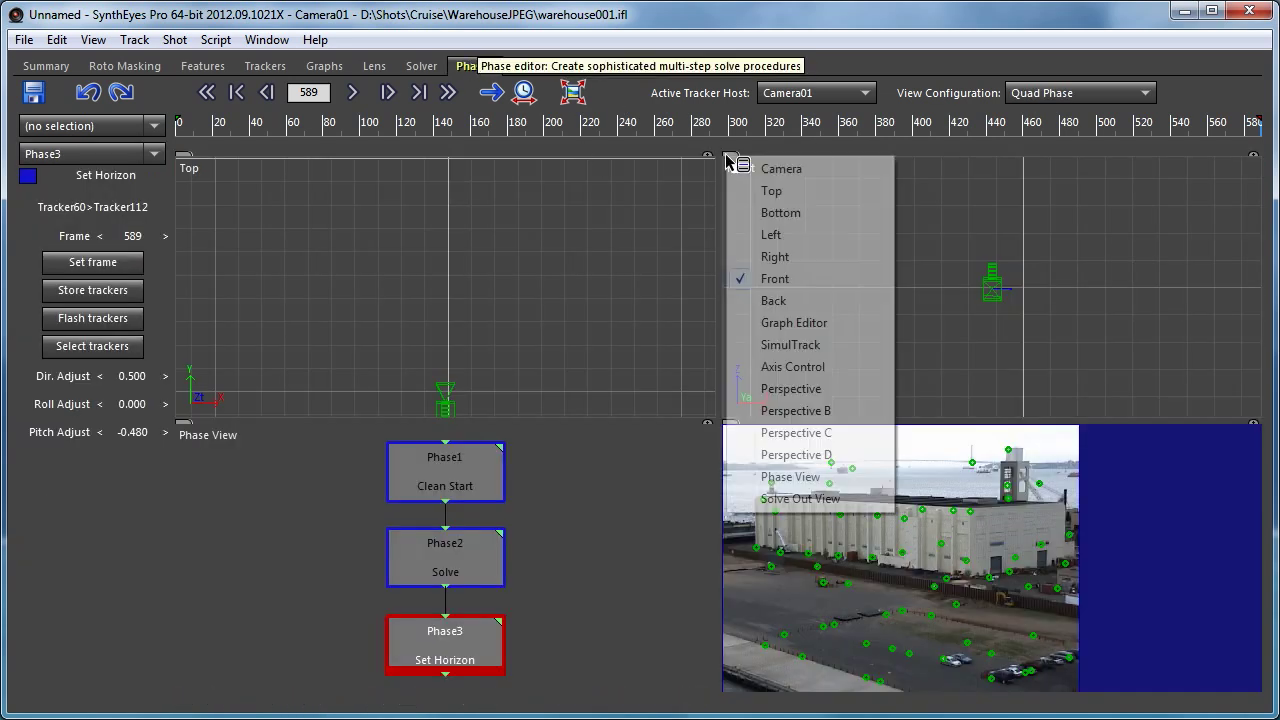
{"action": "left_click", "coordinate": [809, 390]}
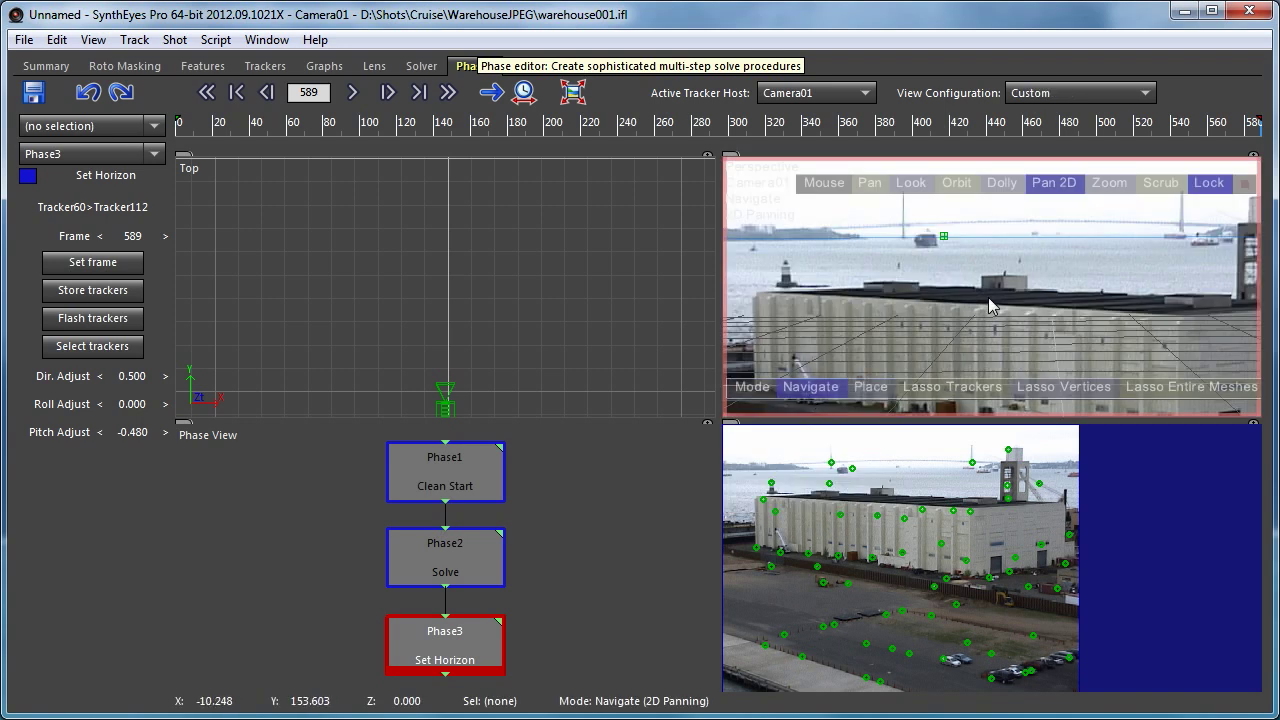
{"action": "left_click_drag", "start_coordinate": [988, 297], "coordinate": [895, 373]}
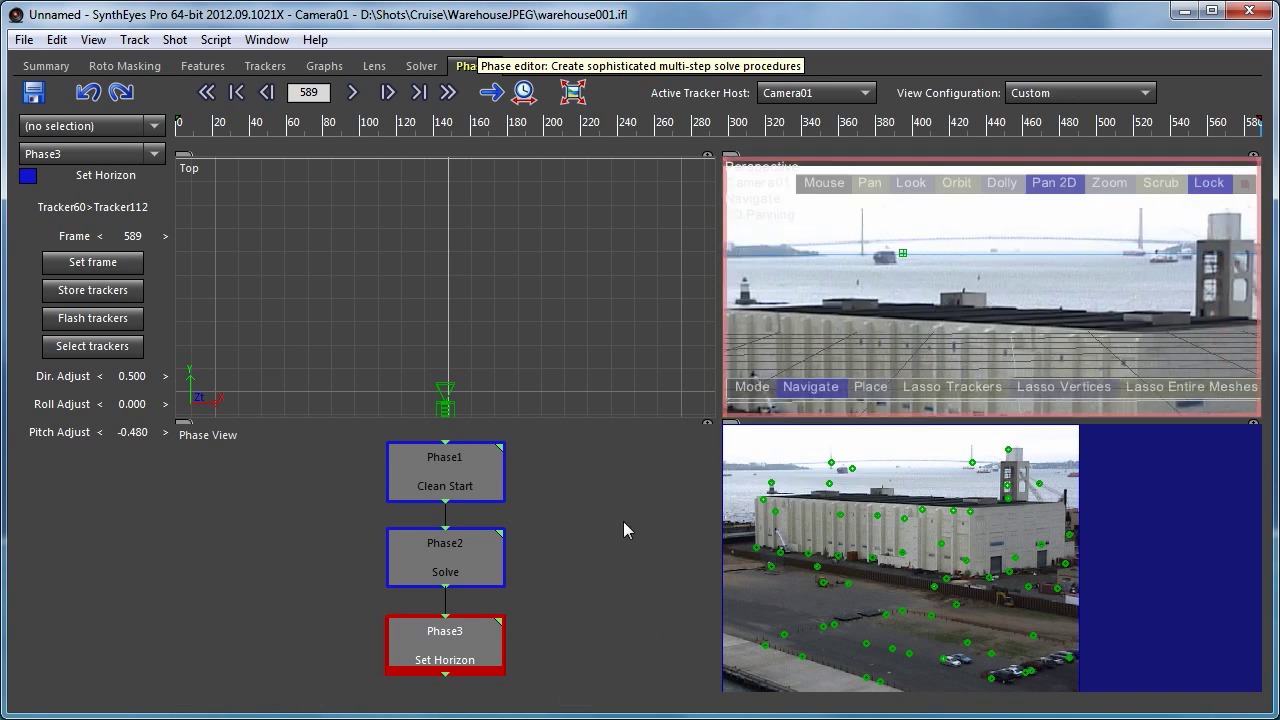
{"action": "middle_click_drag", "start_coordinate": [600, 528], "coordinate": [501, 535]}
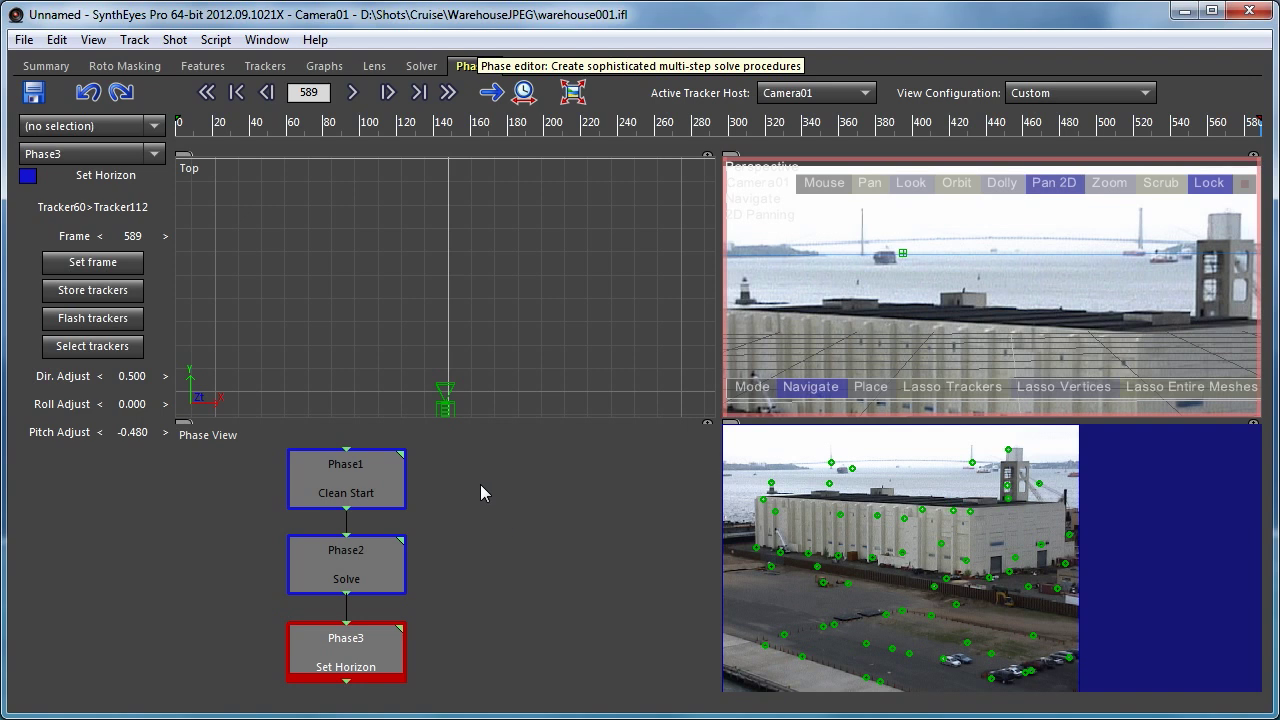
- Append Slide Into Position as Phase4, store ground Tracker55 at 0, 0, 0, and solve it
{"action": "right_click", "coordinate": [540, 477]}
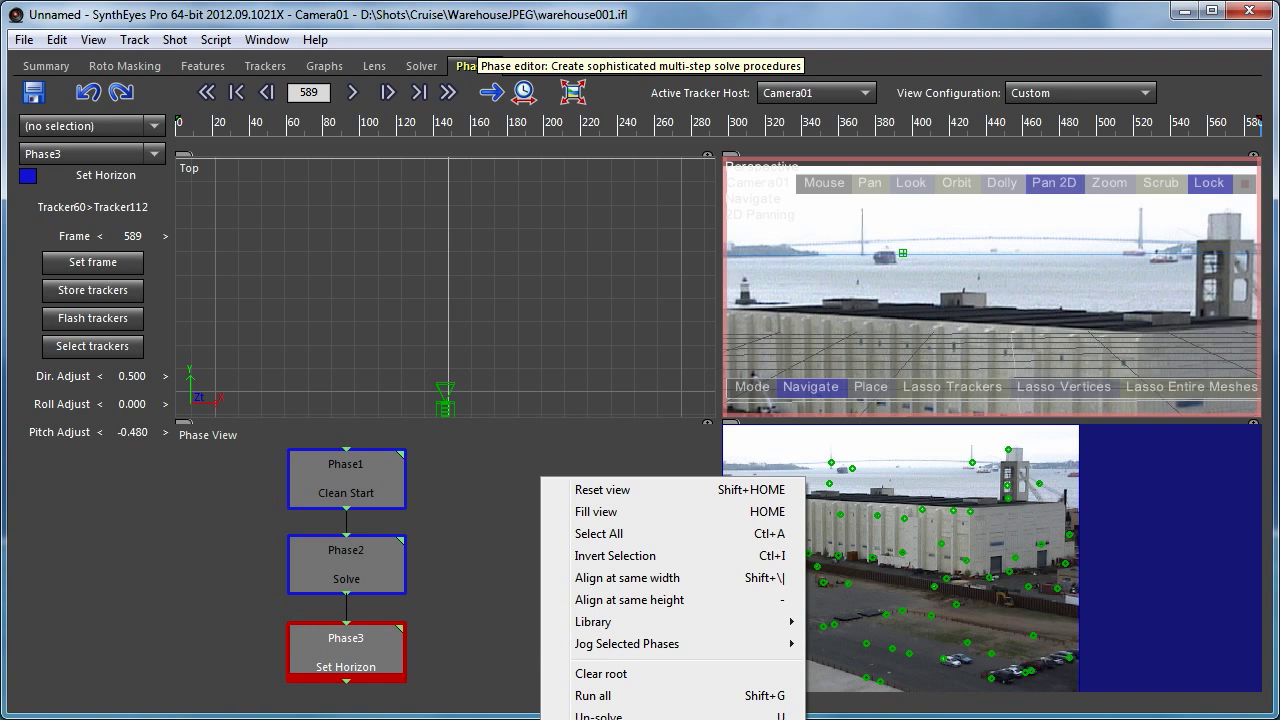
{"action": "left_click", "coordinate": [850, 640]}
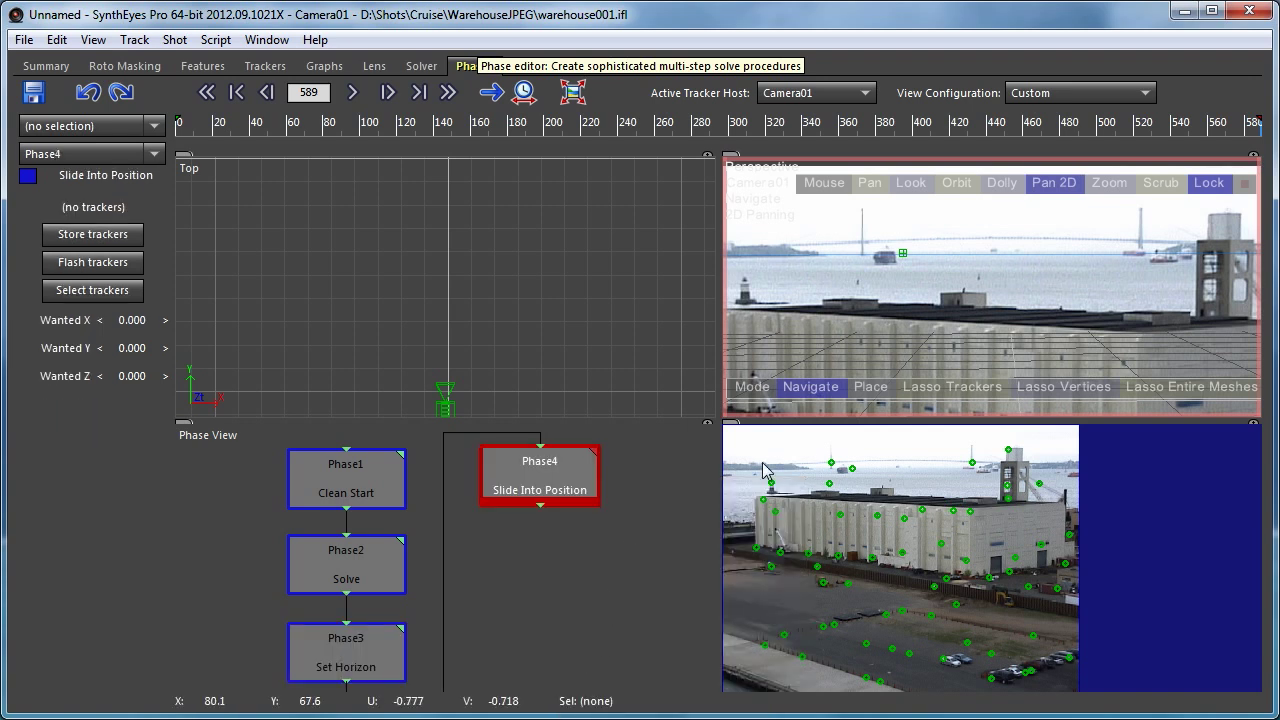
{"action": "scroll", "coordinate": [500, 594], "scroll_direction": "down", "scroll_amount": 1}
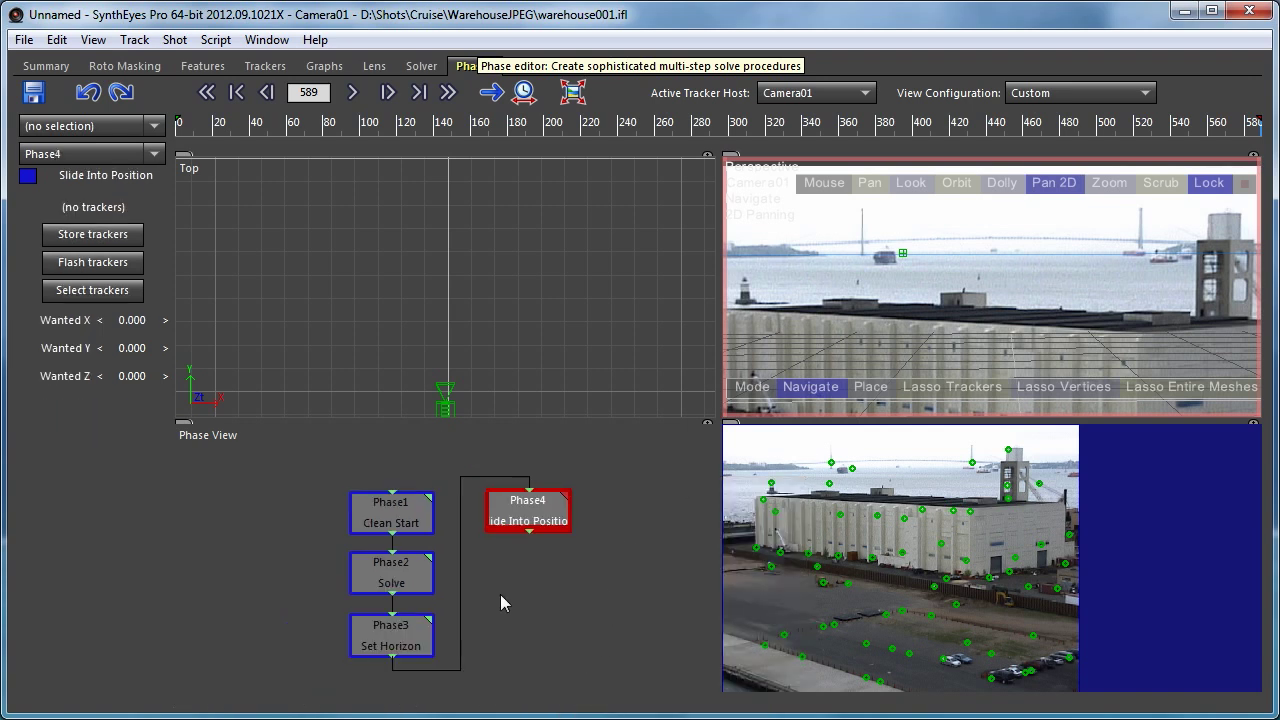
{"action": "left_click", "coordinate": [866, 645]}
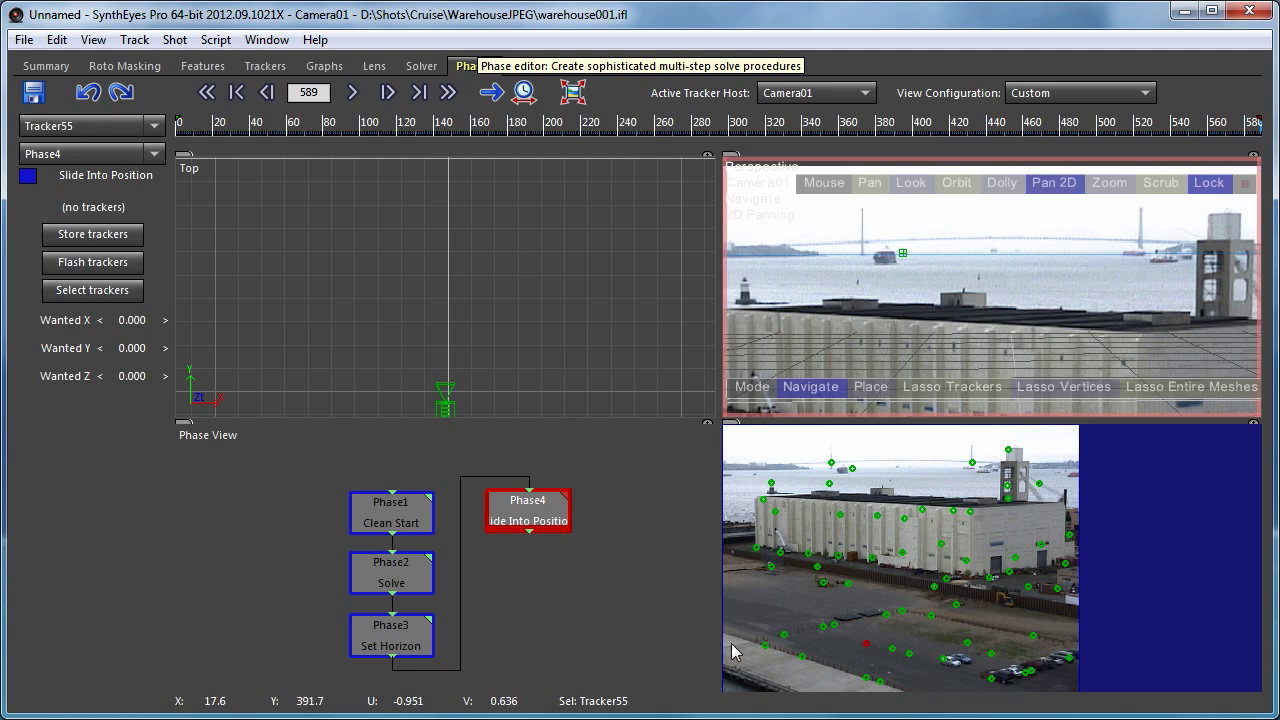
{"action": "left_click", "coordinate": [88, 236]}
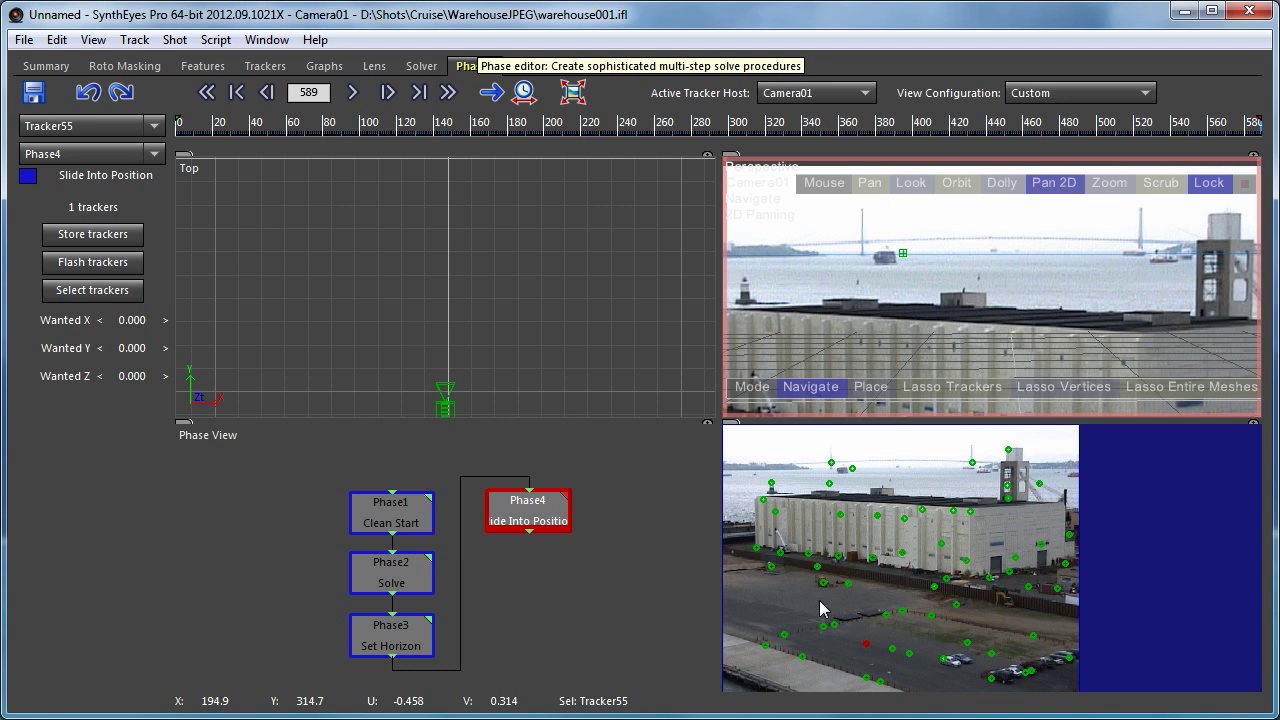
{"action": "left_click", "coordinate": [566, 497]}
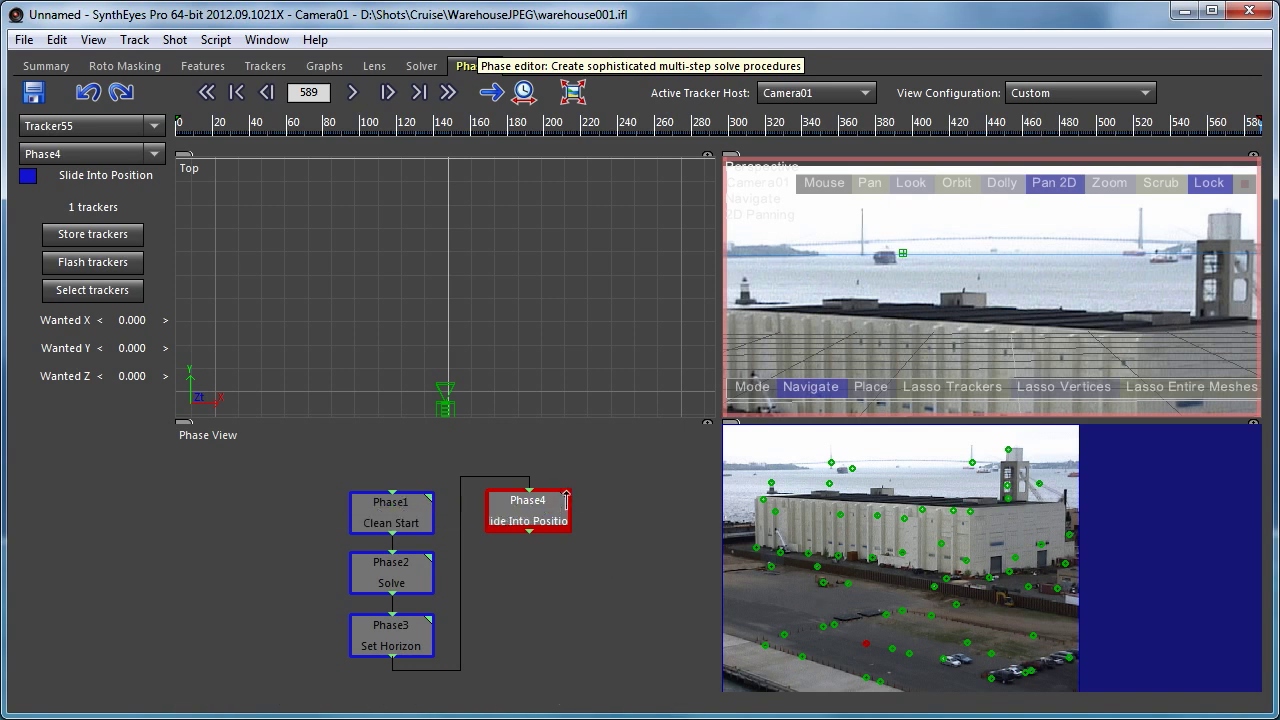
{"action": "left_click", "coordinate": [389, 364]}
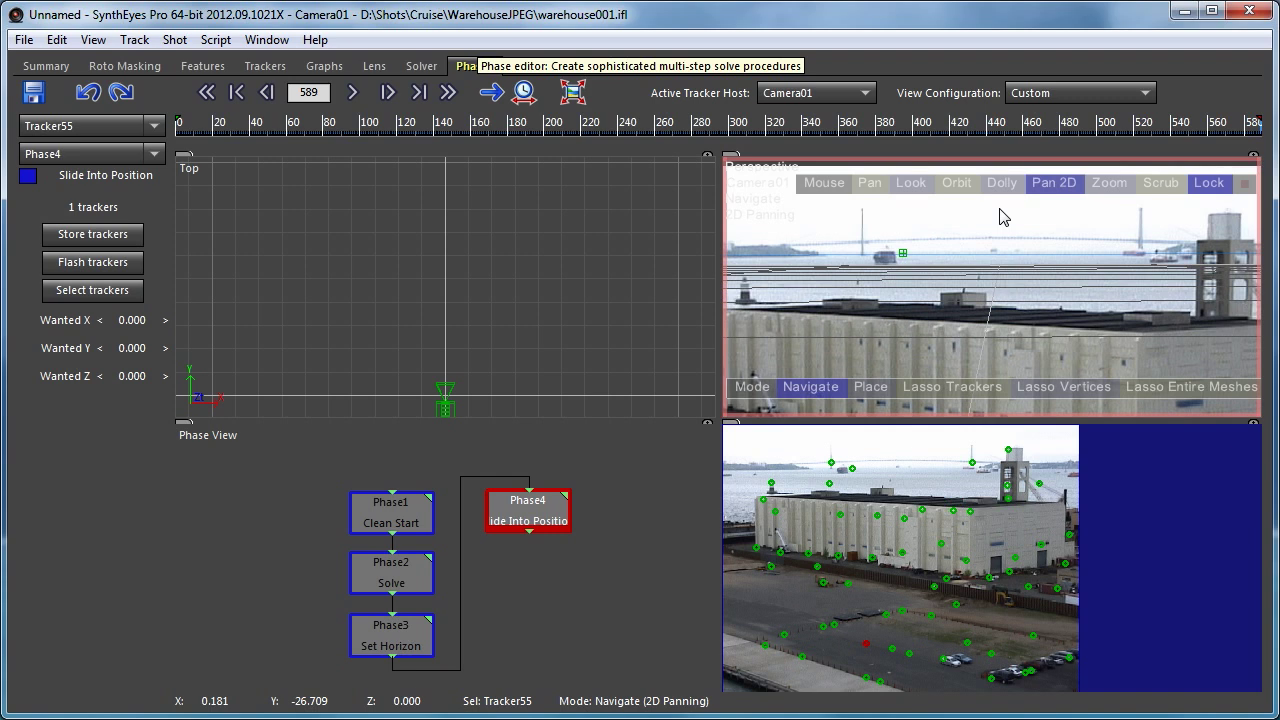
- Change the Top viewport to a Left side view, adjust the zoom, and move to frame 555
{"action": "left_click", "coordinate": [185, 155]}
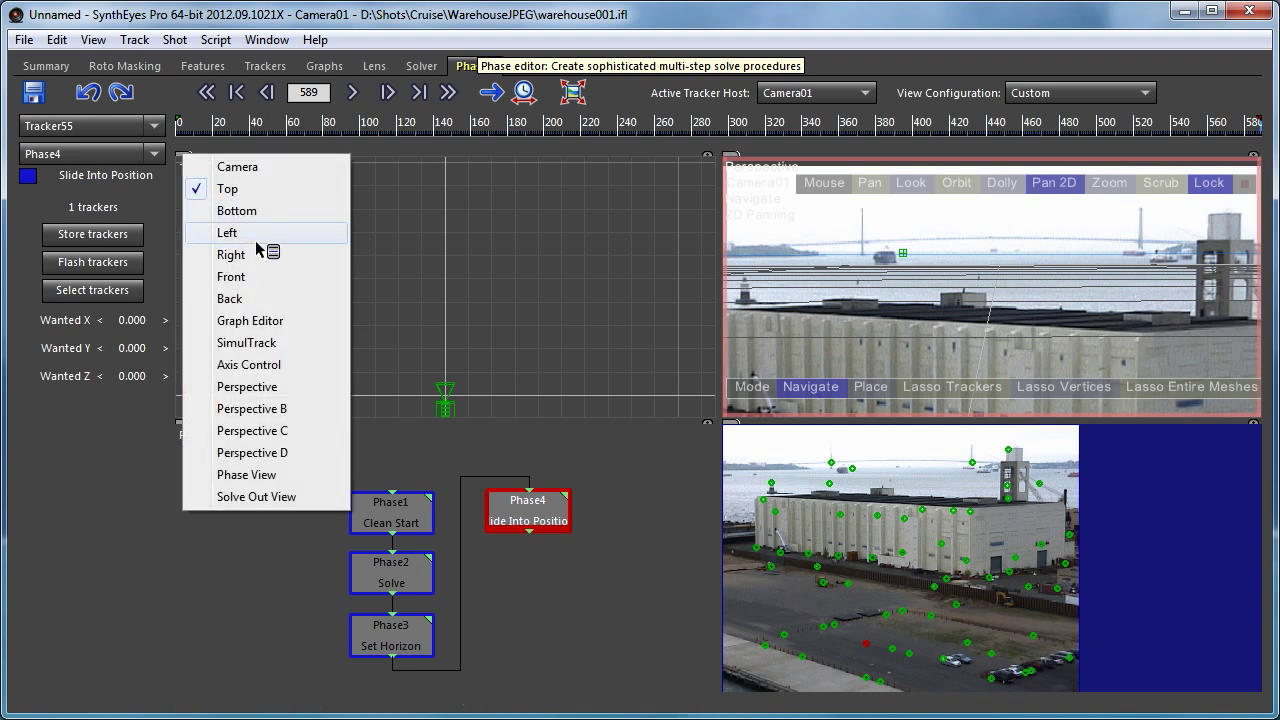
{"action": "left_click", "coordinate": [257, 241]}
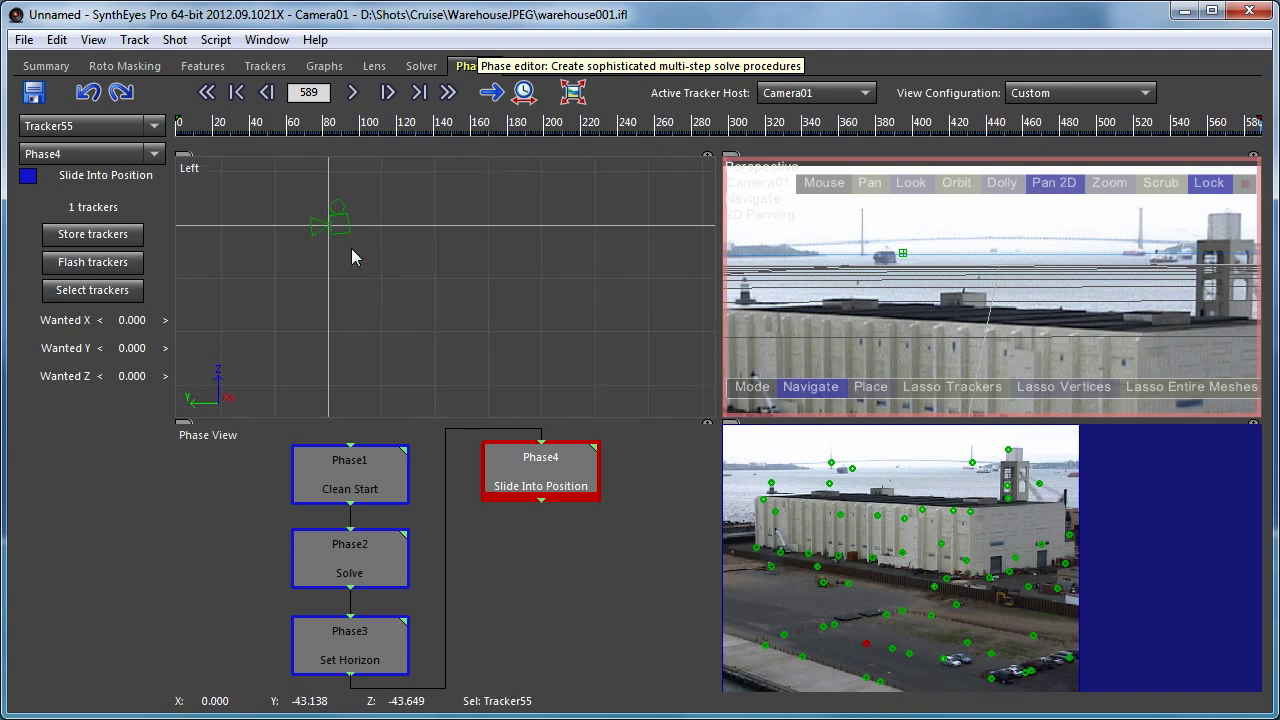
{"action": "scroll", "coordinate": [340, 260], "scroll_direction": "up", "scroll_amount": 4}
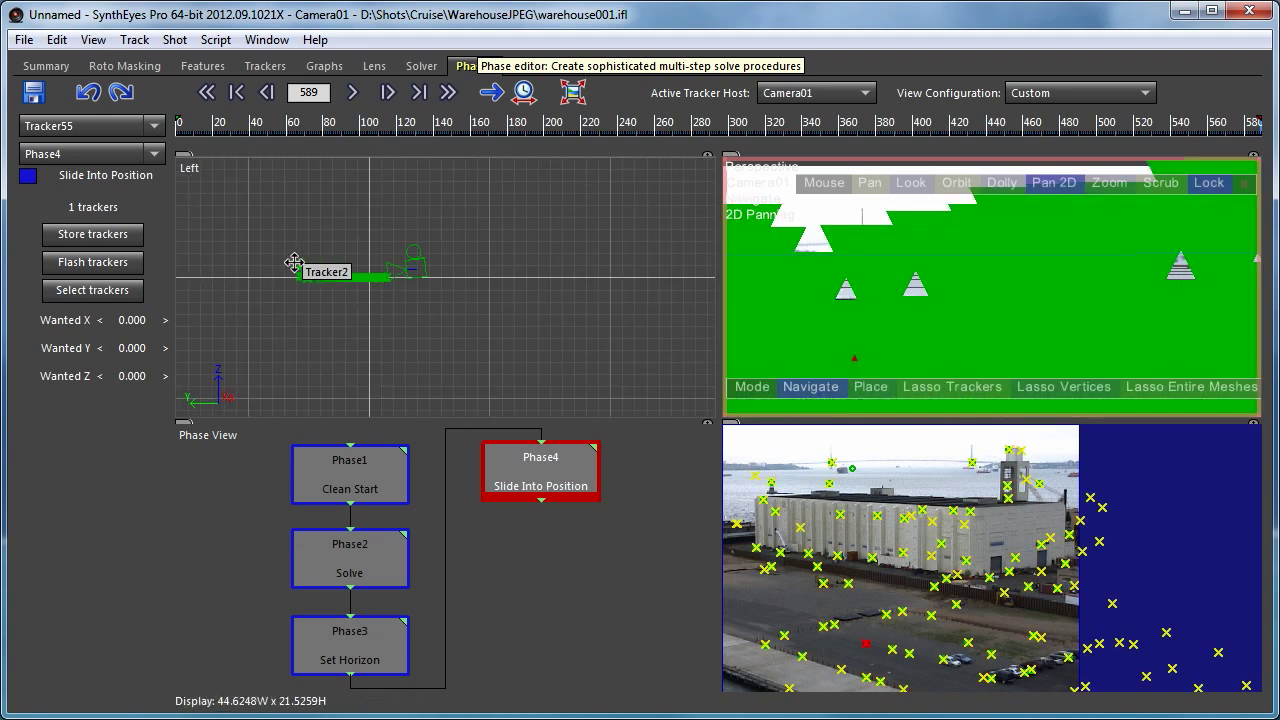
{"action": "scroll", "coordinate": [367, 281], "scroll_direction": "up", "scroll_amount": 5}
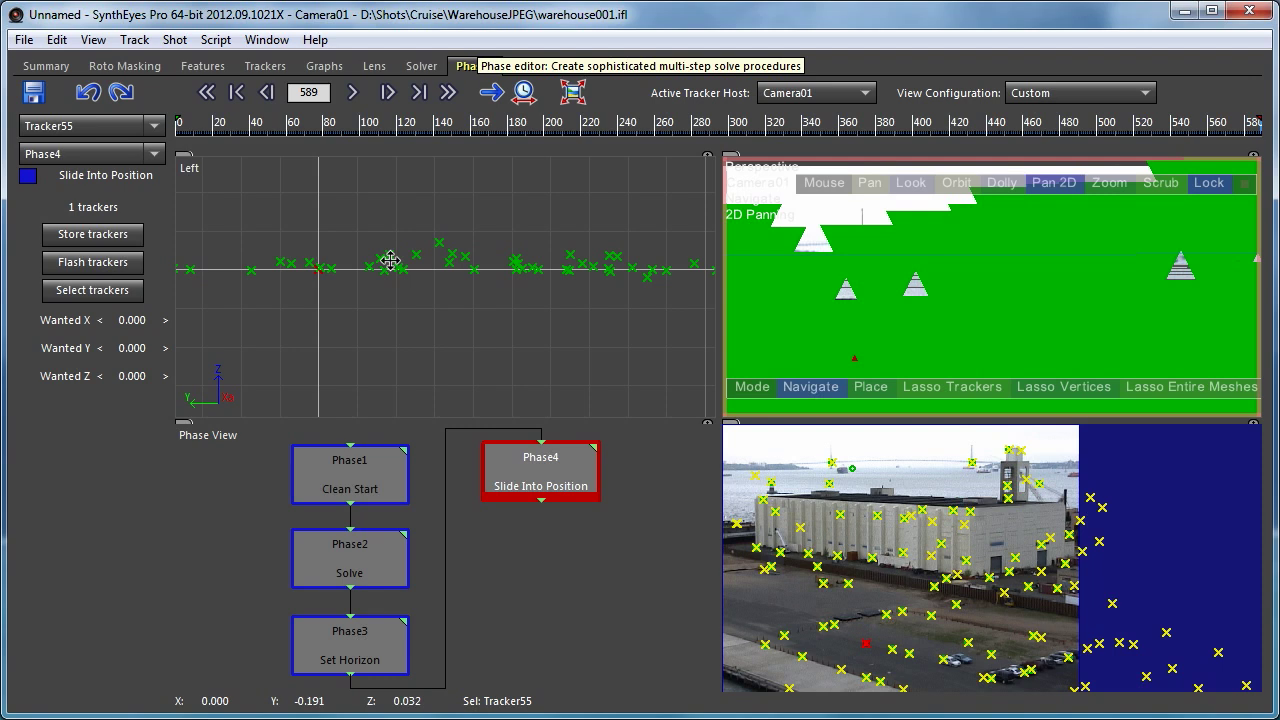
{"action": "scroll", "coordinate": [253, 281], "scroll_direction": "down", "scroll_amount": 4}
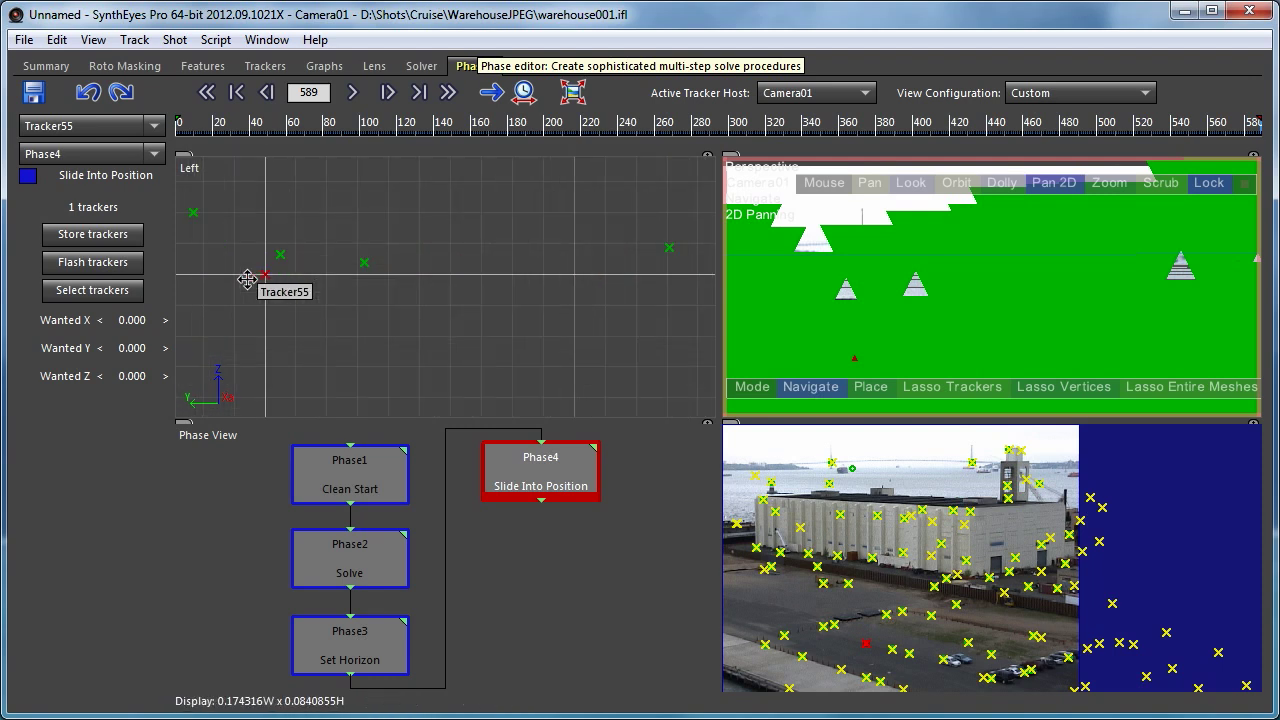
{"action": "scroll", "coordinate": [260, 280], "scroll_direction": "down", "scroll_amount": 5}
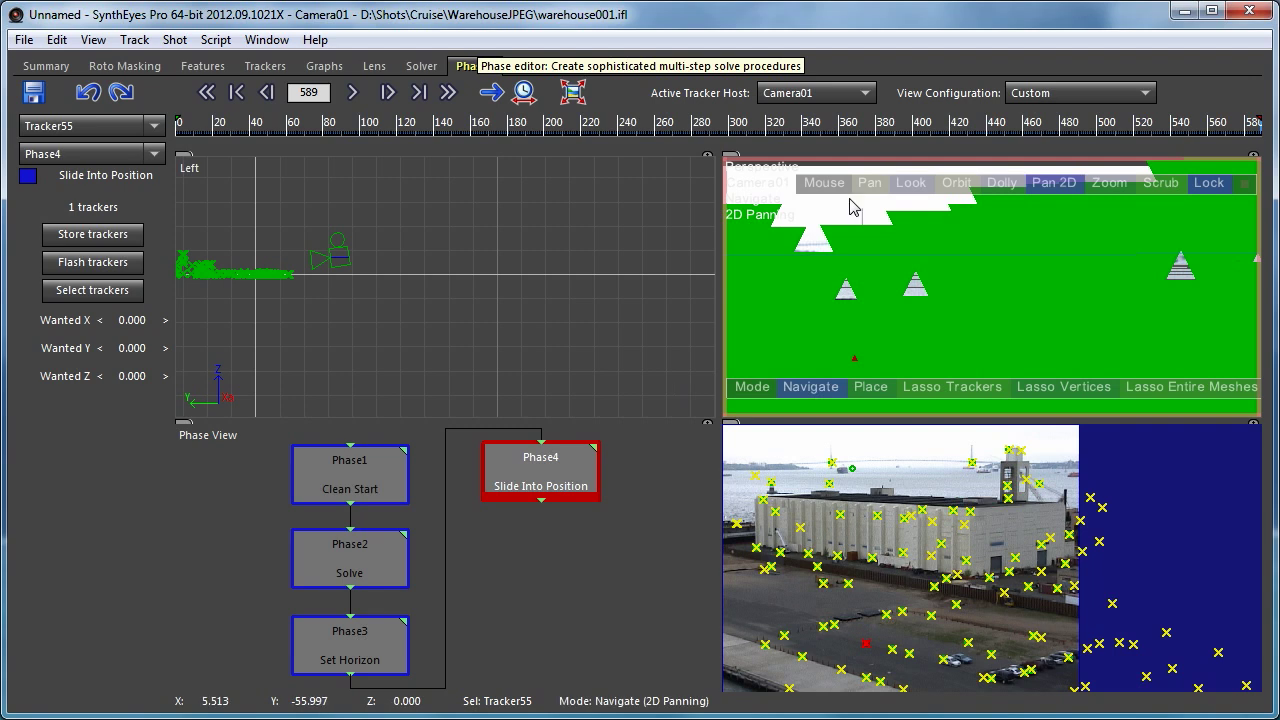
{"action": "left_click", "coordinate": [1247, 120]}
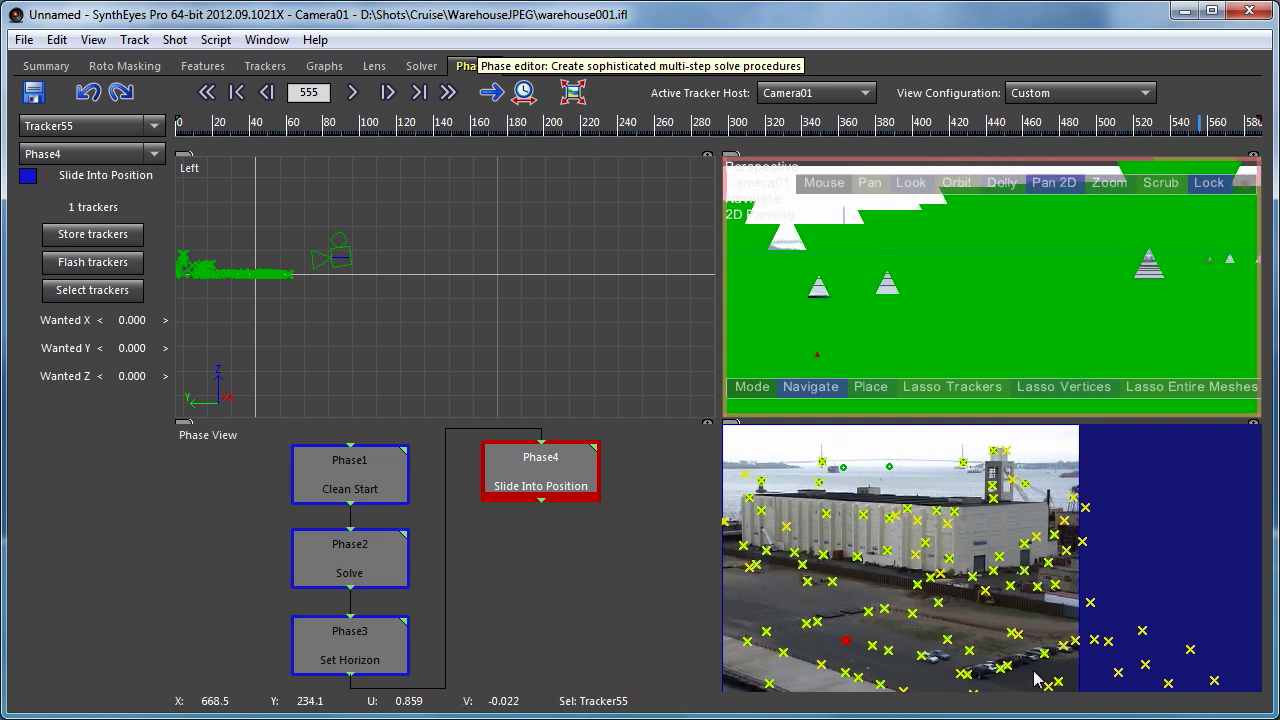
- Select Tracker92 and Tracker102 and add a Tracker/Tracker Distance phase below Phase4
{"action": "mouse_move", "coordinate": [745, 652]}
{"action": "left_mouse_down"}
{"action": "mouse_move", "coordinate": [796, 666]}
{"action": "mouse_move", "coordinate": [776, 645]}
{"action": "left_mouse_up"}
{"action": "left_click", "coordinate": [747, 641], "text": "shift"}
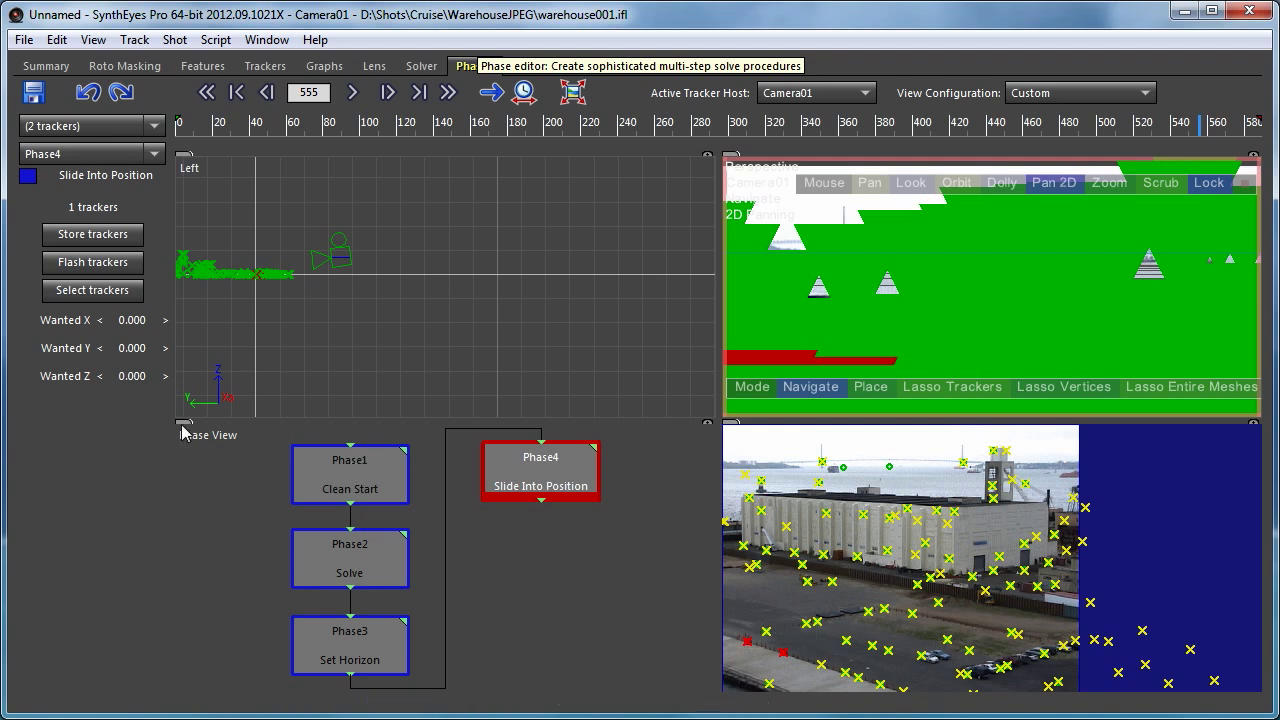
{"action": "right_click", "coordinate": [528, 553]}
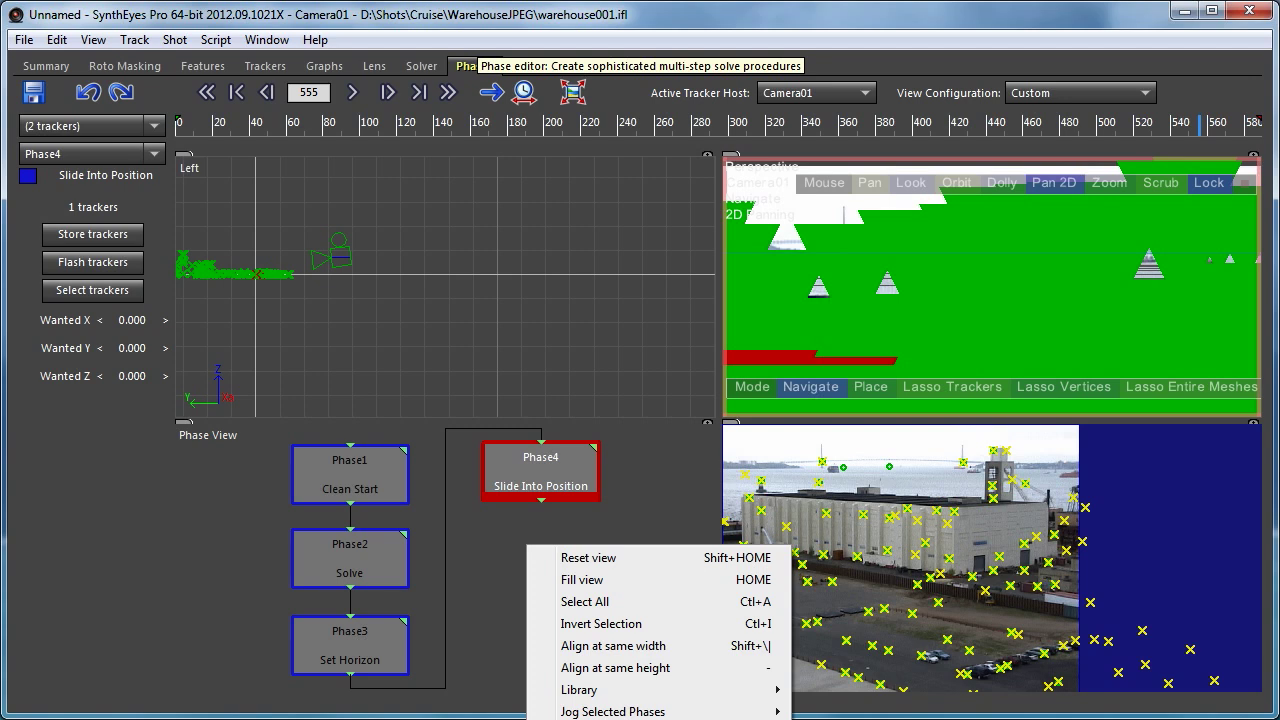
{"action": "left_click", "coordinate": [850, 690]}
{"action": "left_click_drag", "start_coordinate": [514, 542], "coordinate": [526, 560]}
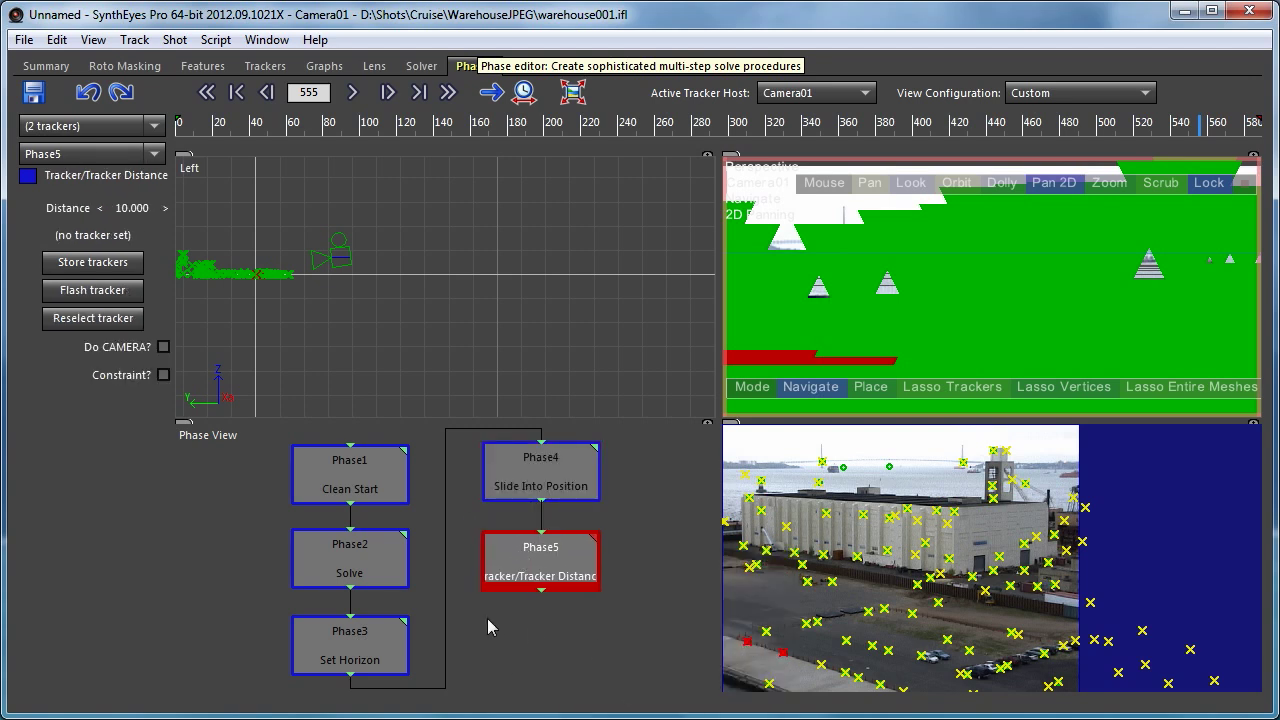
- Store Tracker92/Tracker102 in the new phase and raise its distance from 10 to about 28.6
{"action": "left_click", "coordinate": [104, 266]}
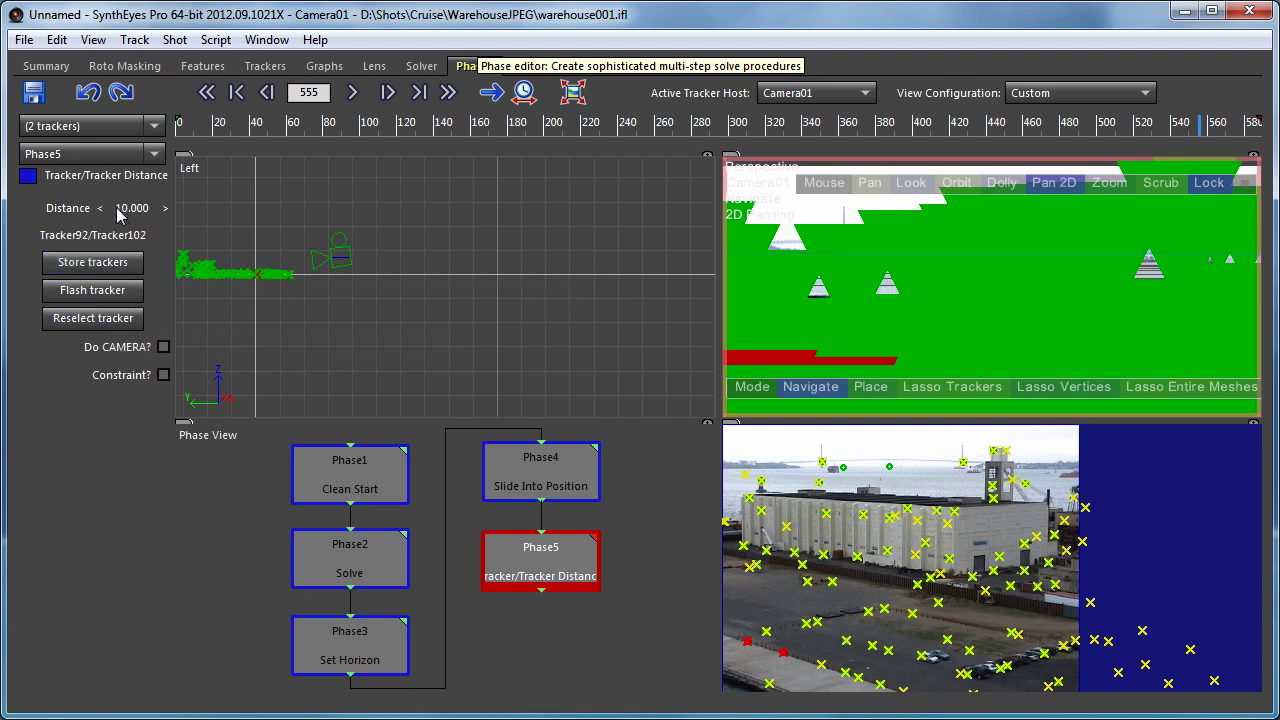
{"action": "left_click_drag", "start_coordinate": [117, 208], "coordinate": [146, 208]}
{"action": "left_click_drag", "start_coordinate": [524, 239], "coordinate": [941, 258]}
- Solve the Tracker/Tracker Distance phase and dismiss the finished solve report
{"action": "double_click", "coordinate": [595, 535]}
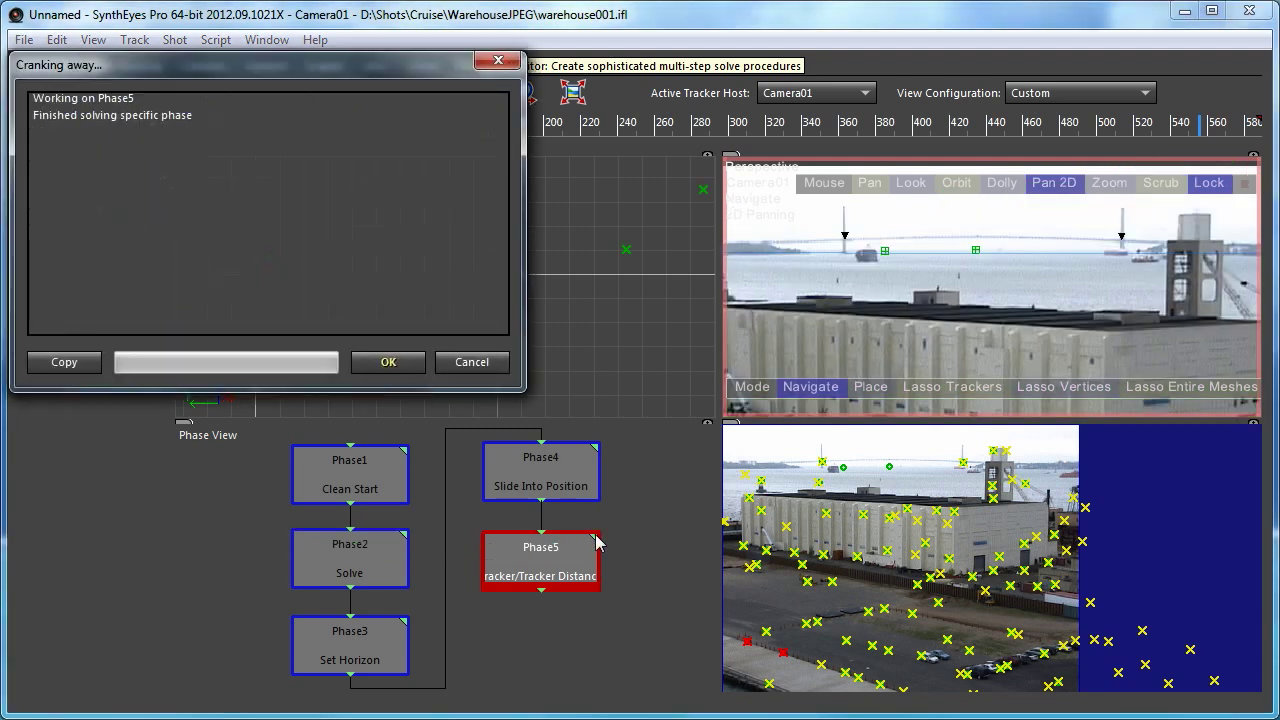
{"action": "left_click", "coordinate": [385, 363]}
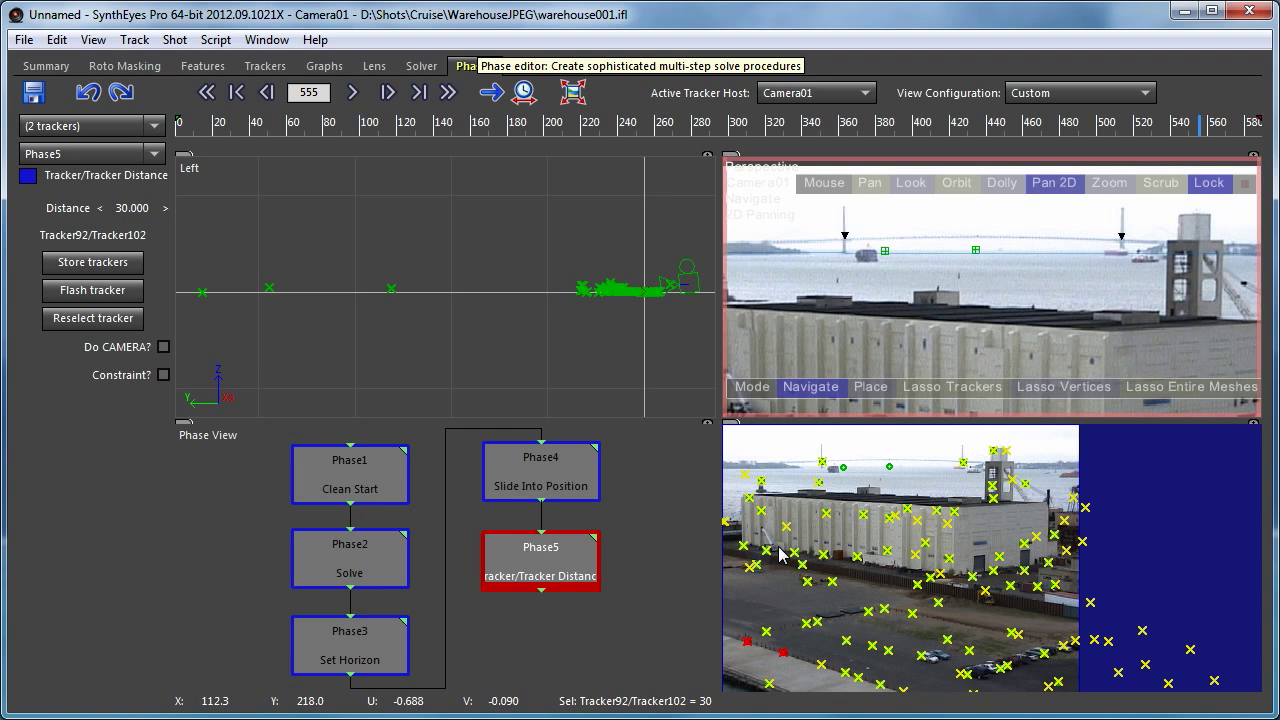
- Switch to the Phase Editor layout showing all five phases, then dismiss its context menu and deselect Phase5
{"action": "left_click", "coordinate": [1043, 95]}
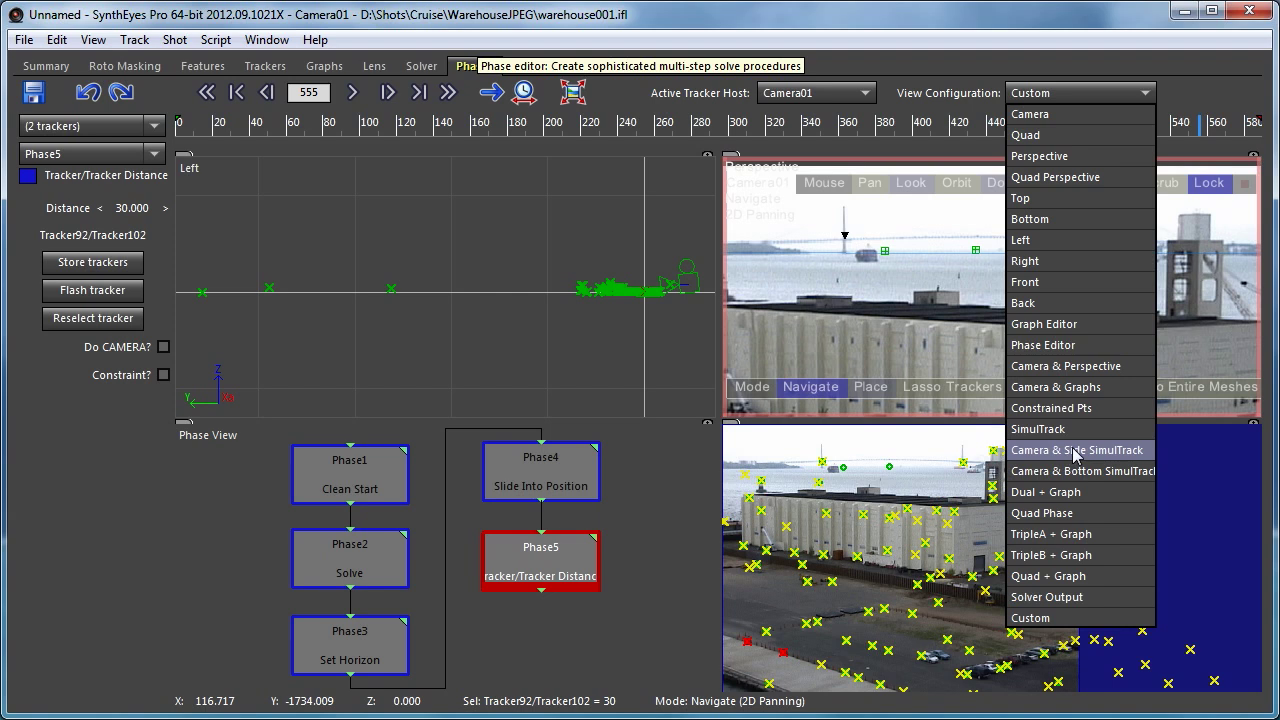
{"action": "left_click", "coordinate": [1045, 345]}
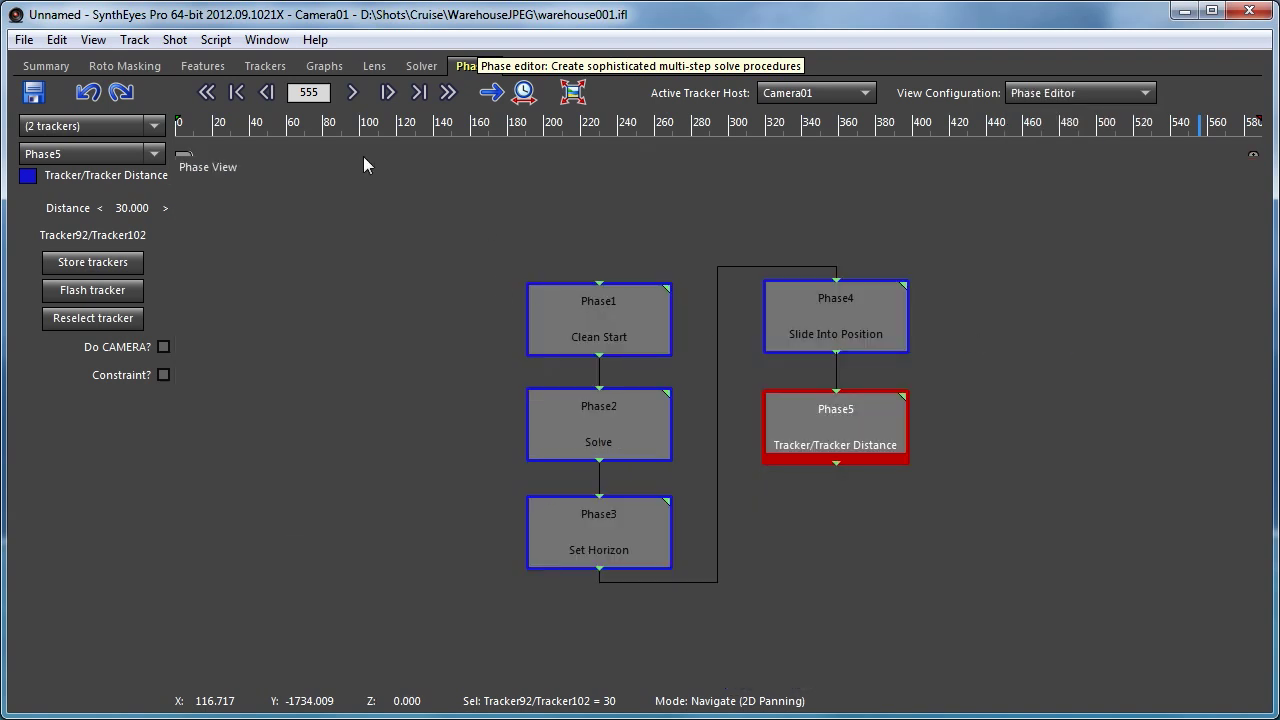
{"action": "right_click", "coordinate": [334, 166]}
{"action": "mouse_move", "coordinate": [435, 438]}
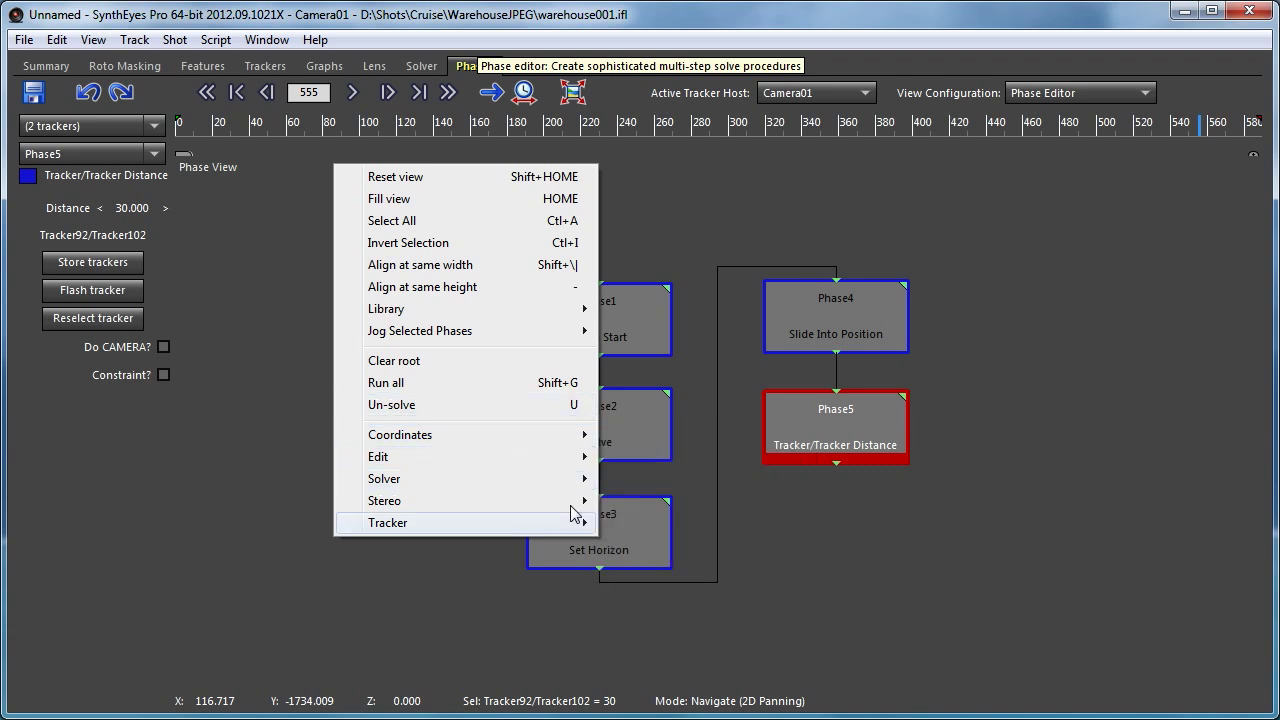
{"action": "left_click", "coordinate": [934, 207]}
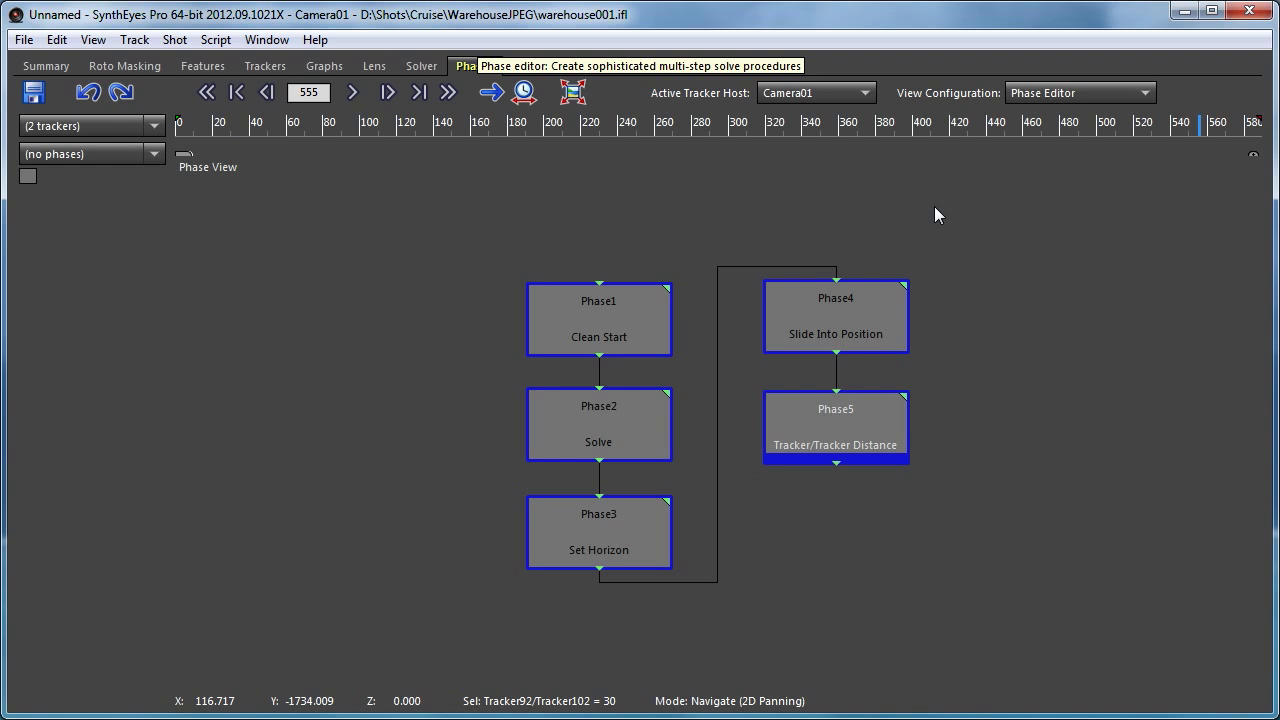